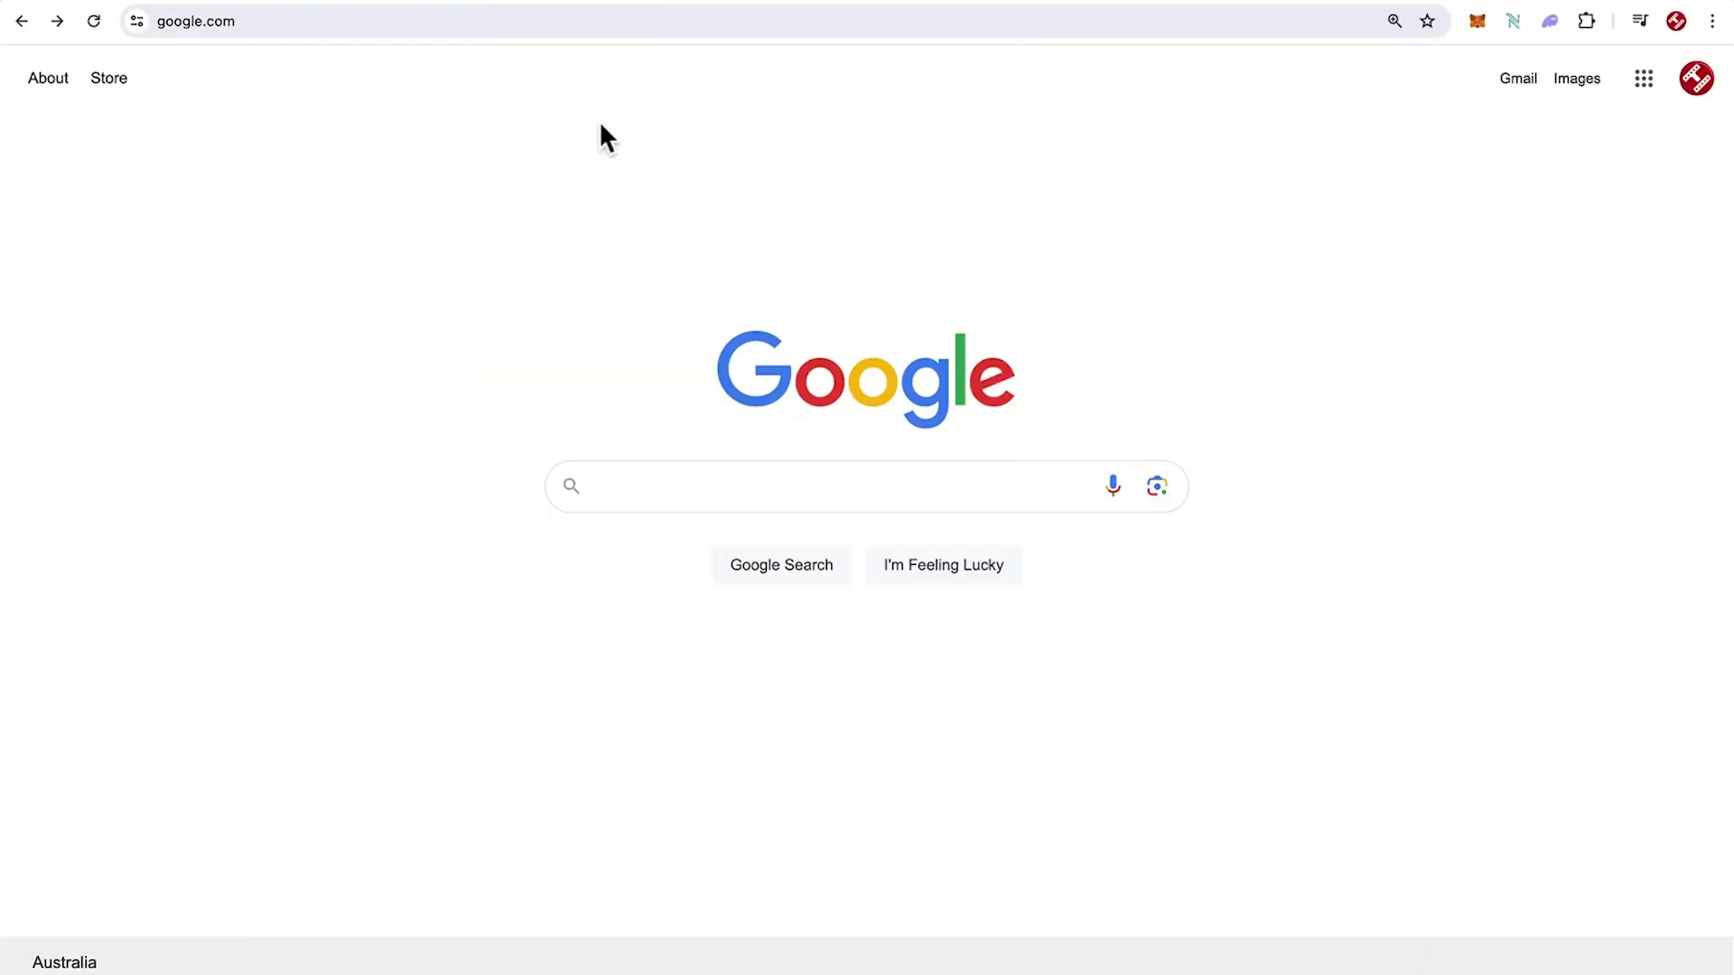
- Load the viggle.ai website in the browser
{"action": "left_click", "coordinate": [505, 27]}
{"action": "type", "text": "viggle.ai"}
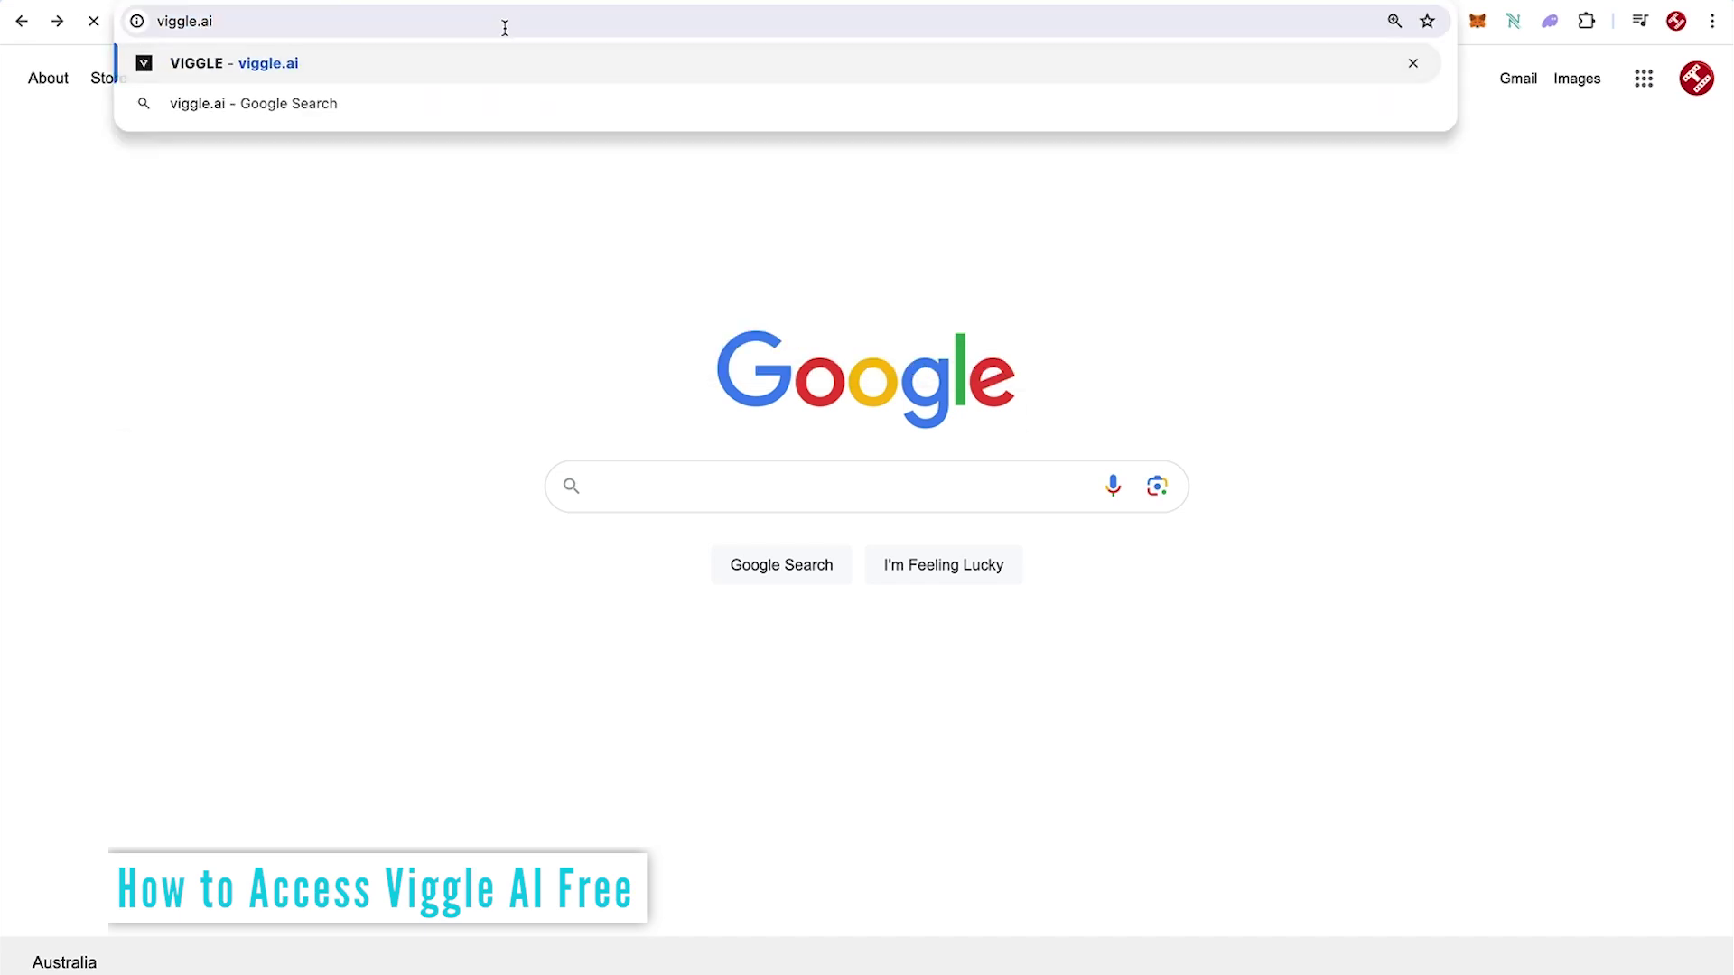
{"action": "key", "text": "Return"}
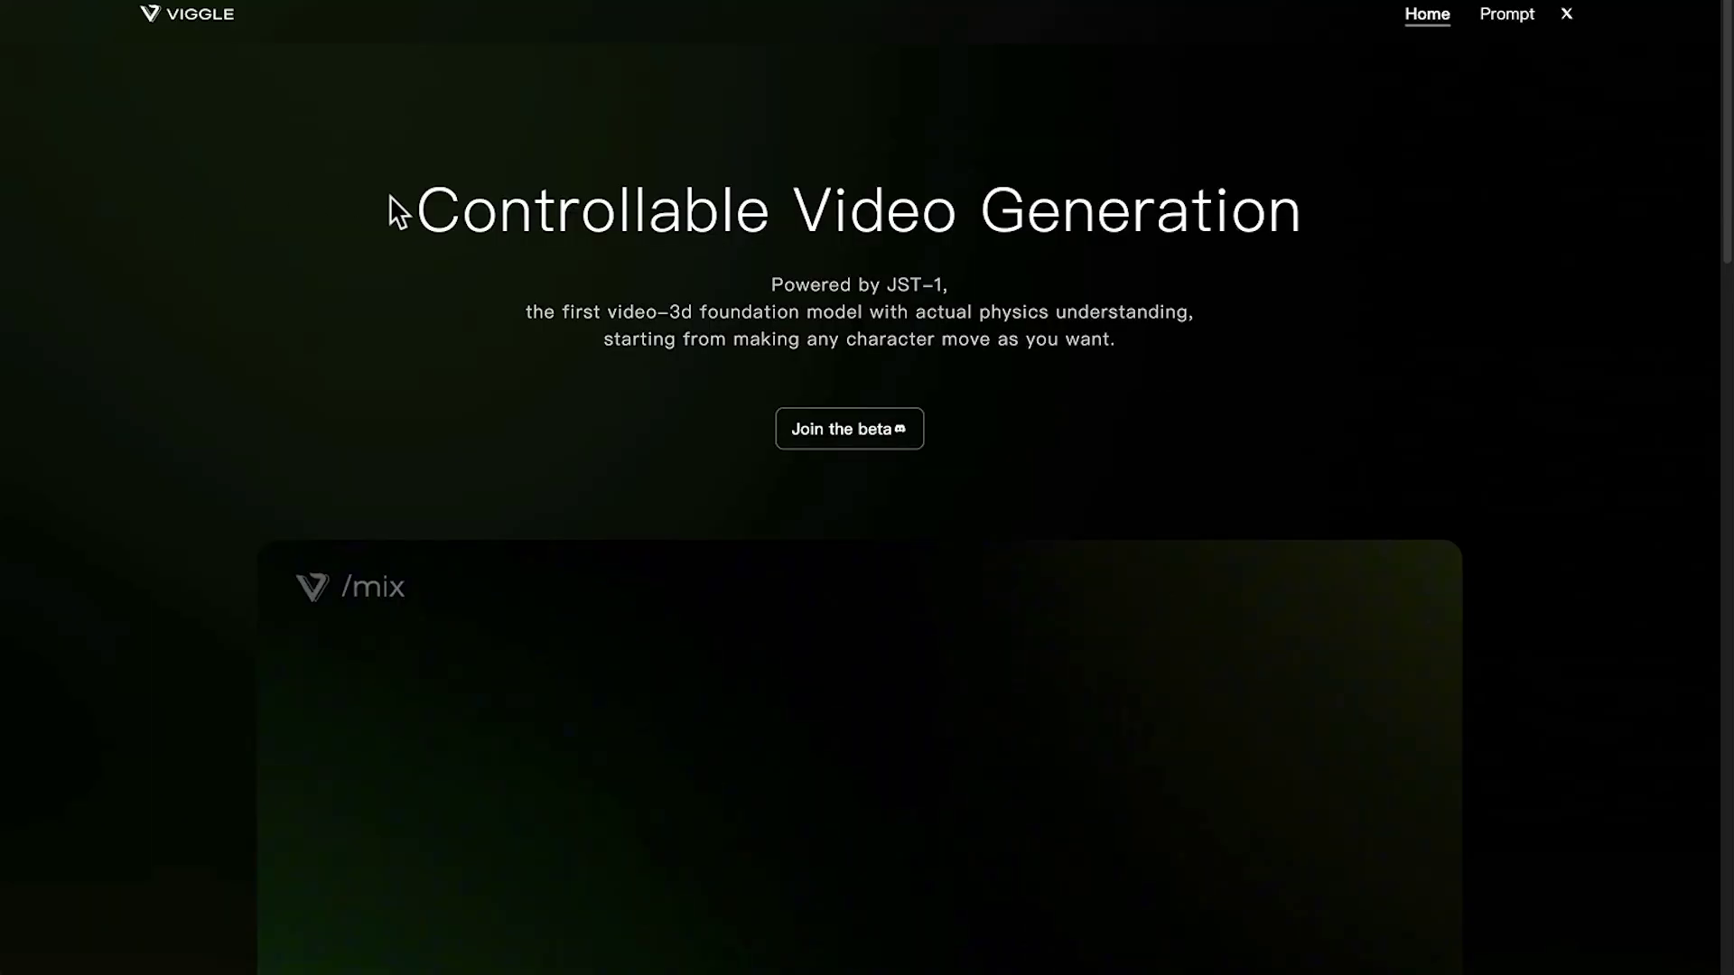
- Browse the Viggle home page by selecting the heading and scrolling through its sections
{"action": "left_click_drag", "start_coordinate": [415, 202], "coordinate": [1324, 182]}
{"action": "left_click", "coordinate": [1326, 190]}
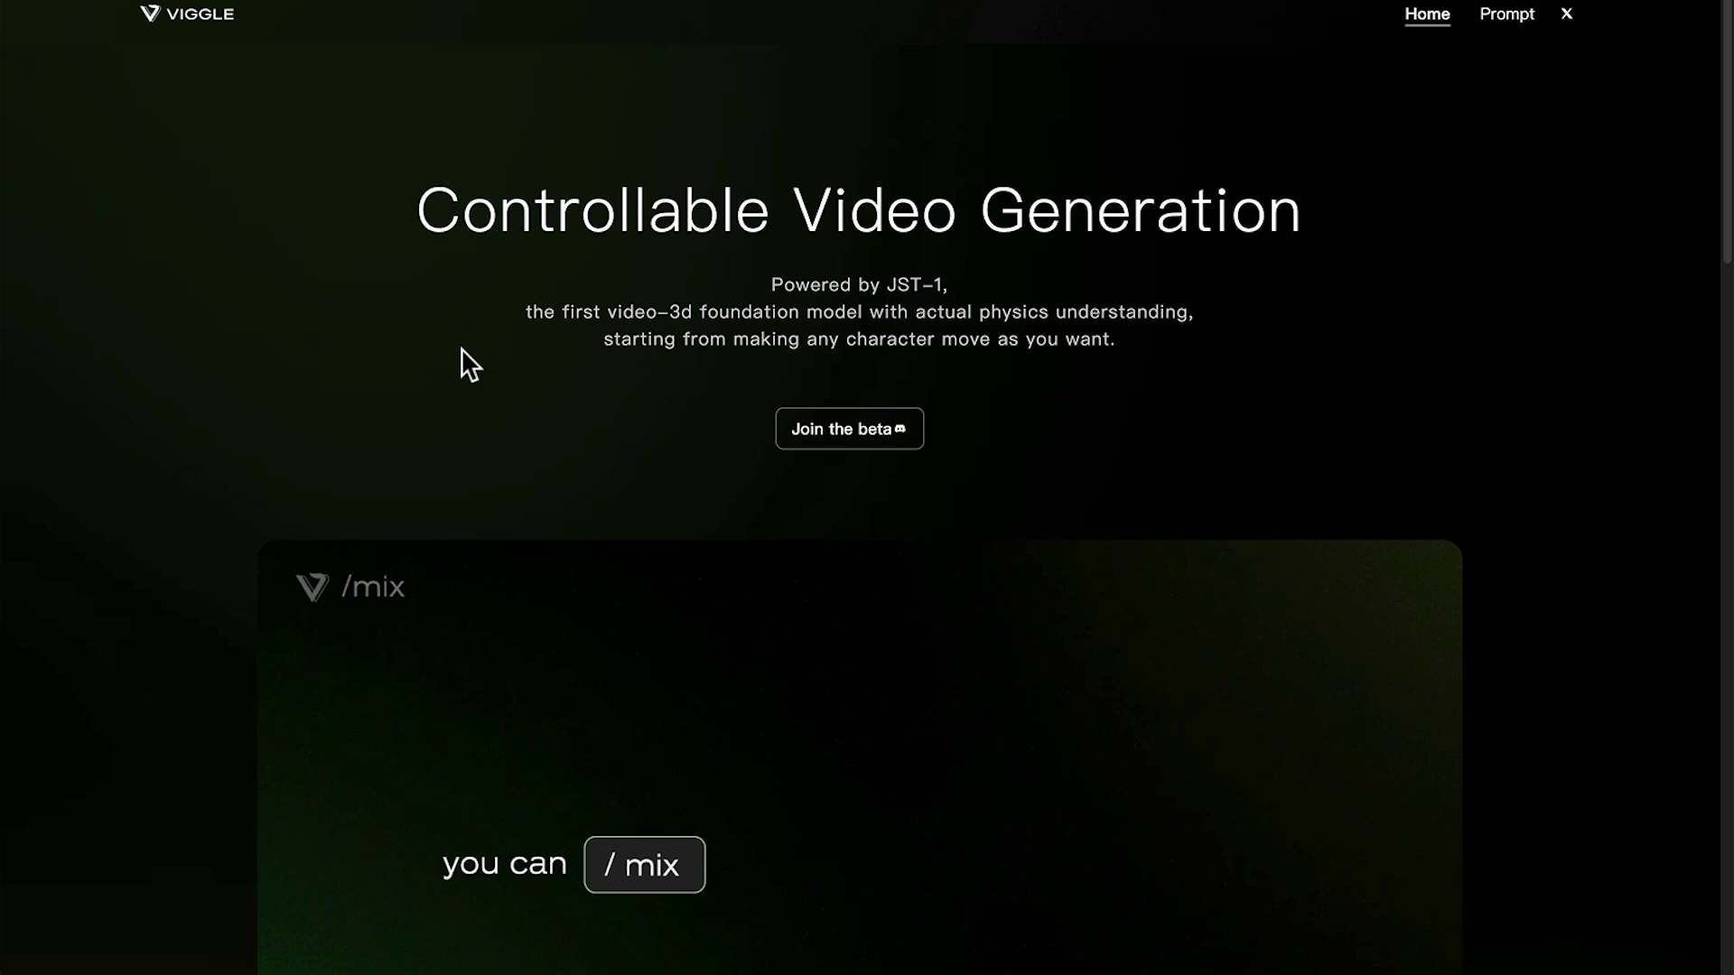
{"action": "scroll", "coordinate": [166, 371], "scroll_direction": "down", "scroll_amount": 10}
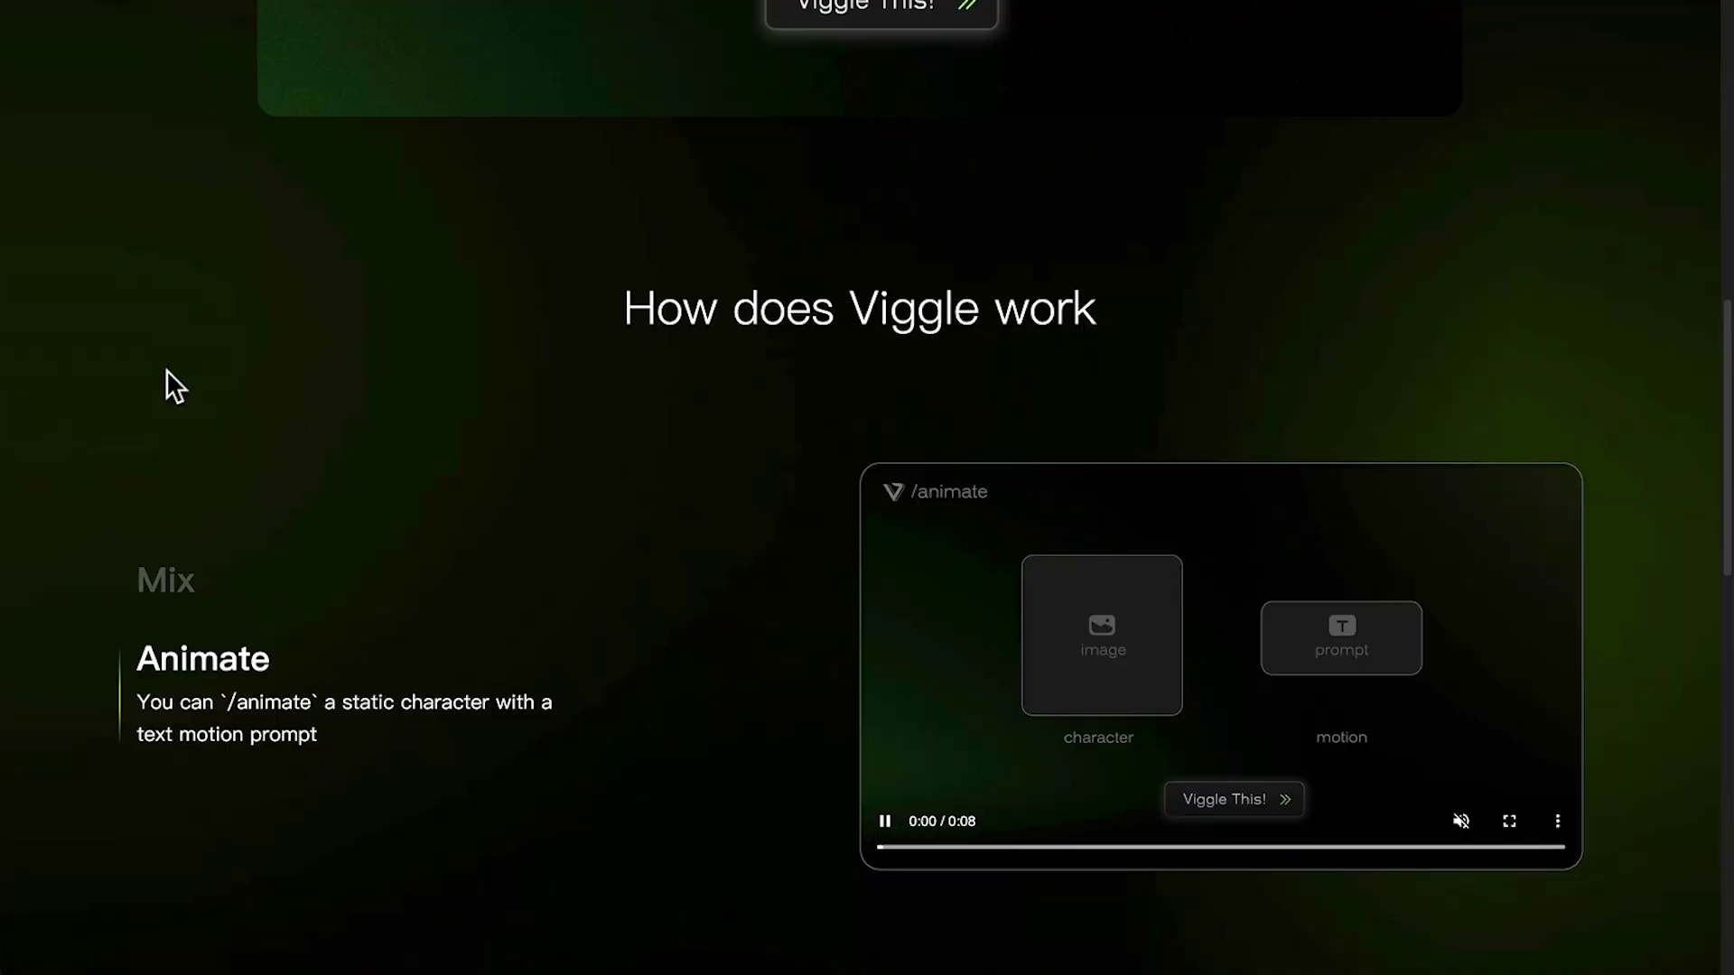
{"action": "scroll", "coordinate": [166, 370], "scroll_direction": "up", "scroll_amount": 10}
{"action": "scroll", "coordinate": [166, 371], "scroll_direction": "down", "scroll_amount": 5}
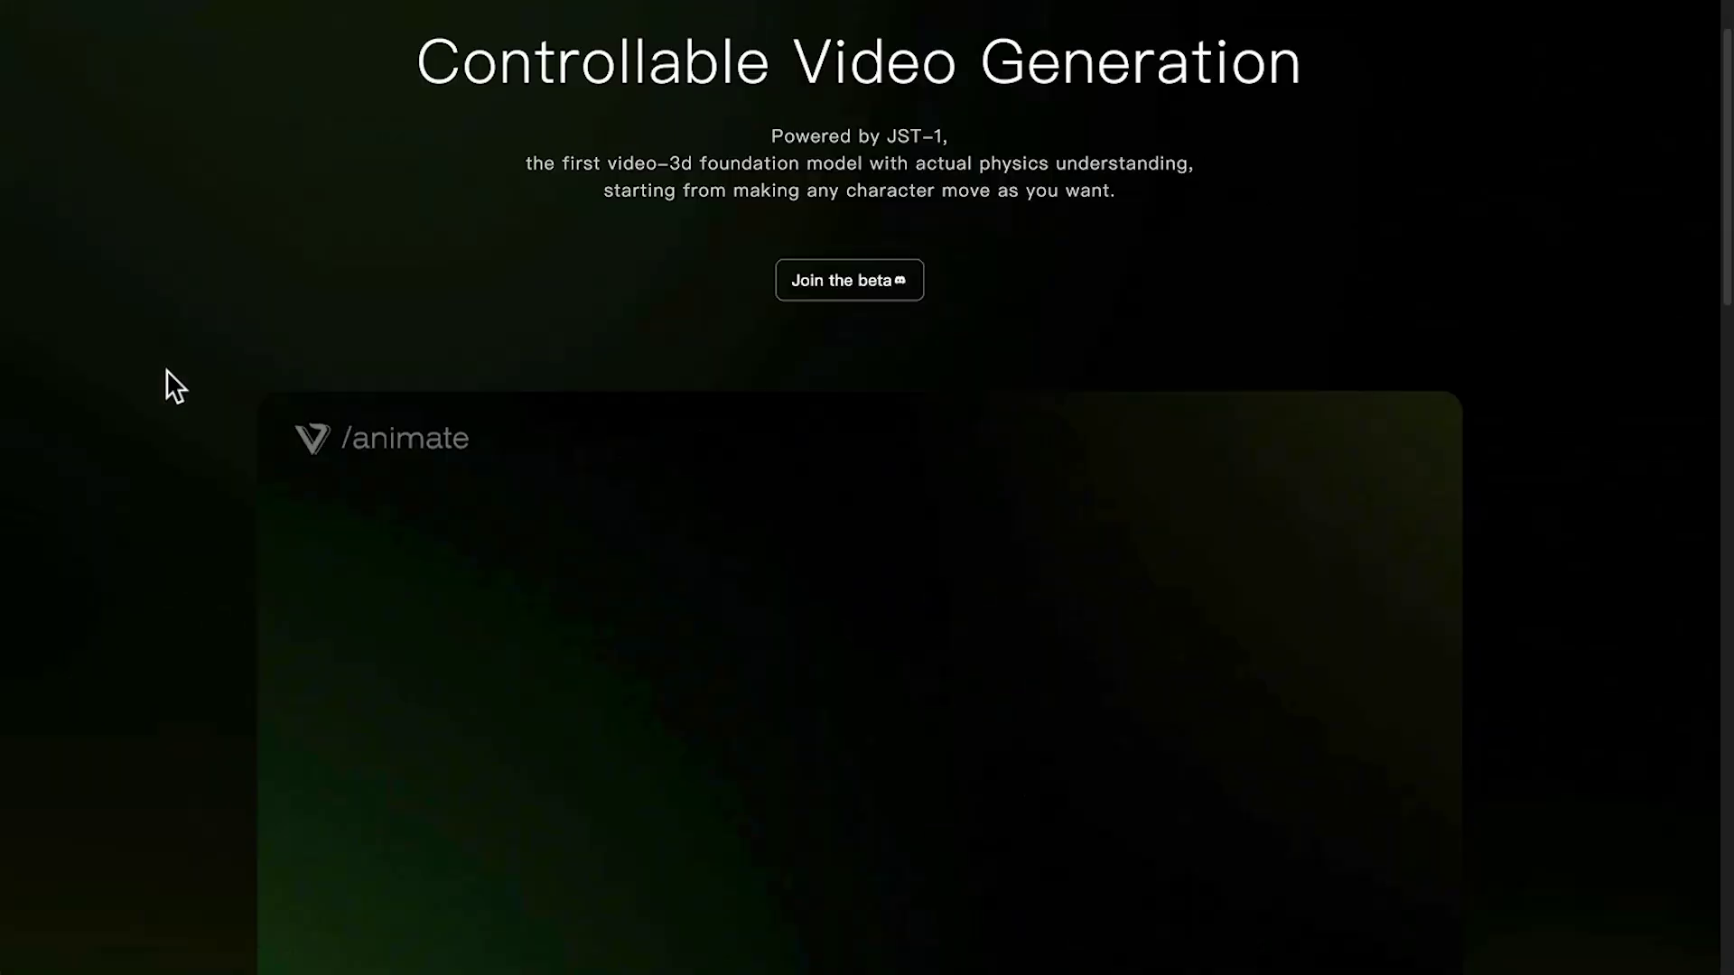
{"action": "scroll", "coordinate": [166, 370], "scroll_direction": "down", "scroll_amount": 8}
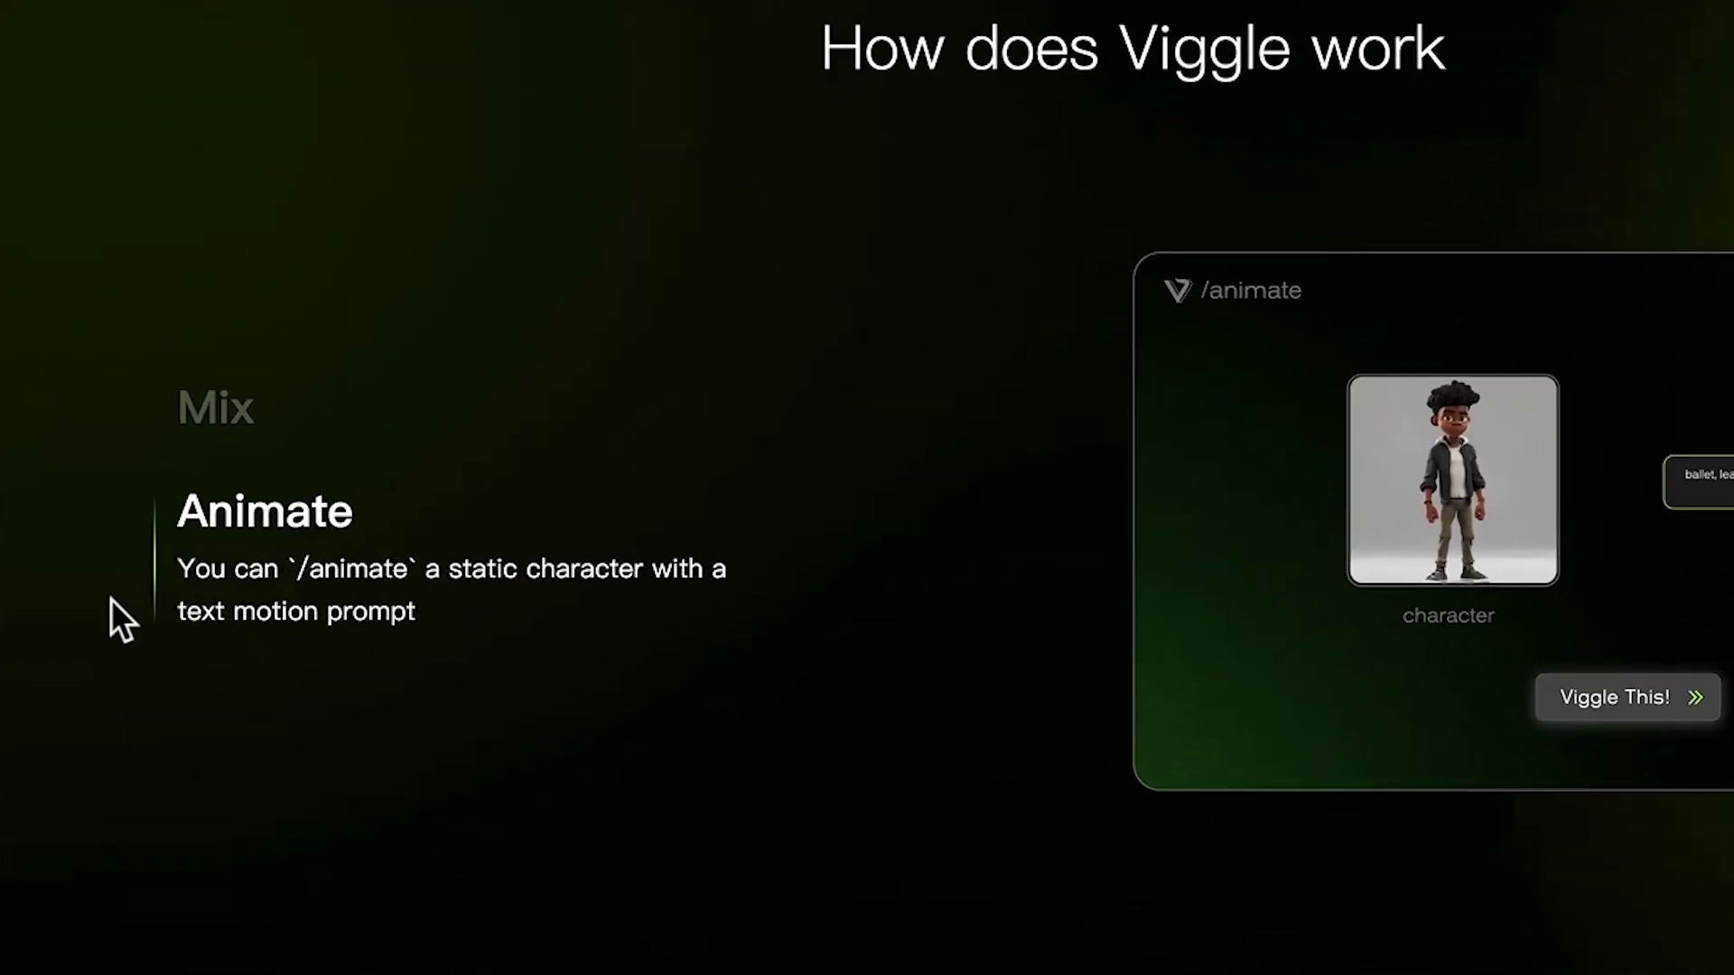
{"action": "scroll", "coordinate": [87, 604], "scroll_direction": "down", "scroll_amount": 4}
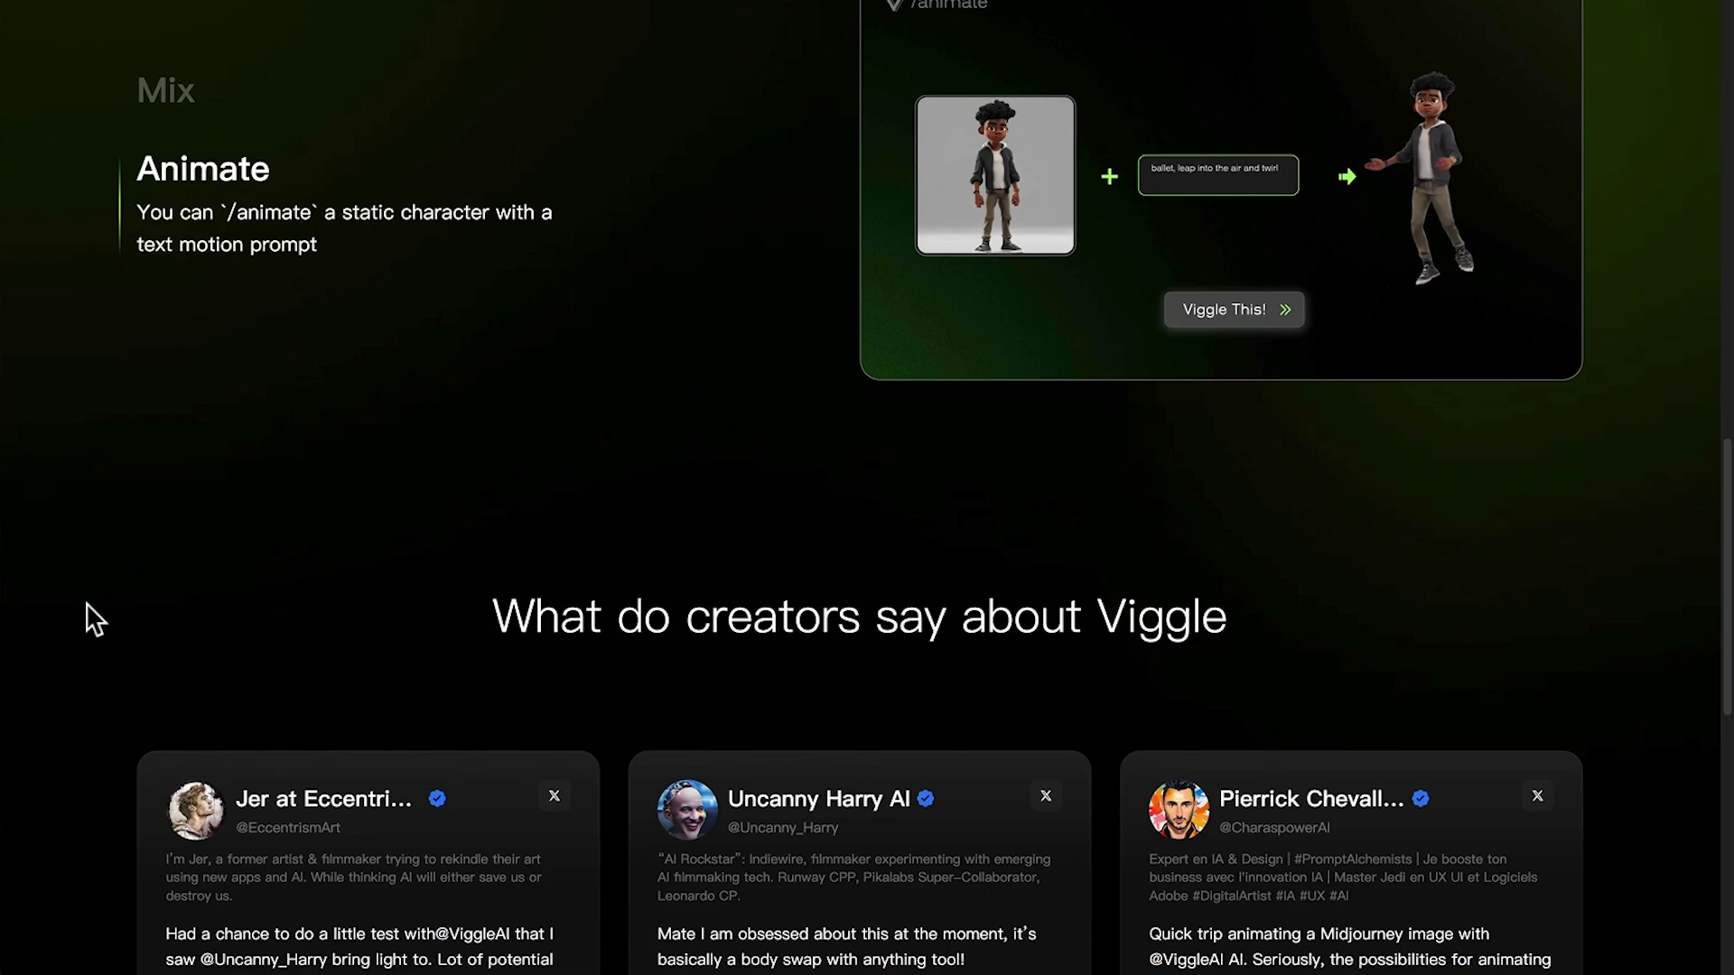
{"action": "scroll", "coordinate": [87, 605], "scroll_direction": "down", "scroll_amount": 5}
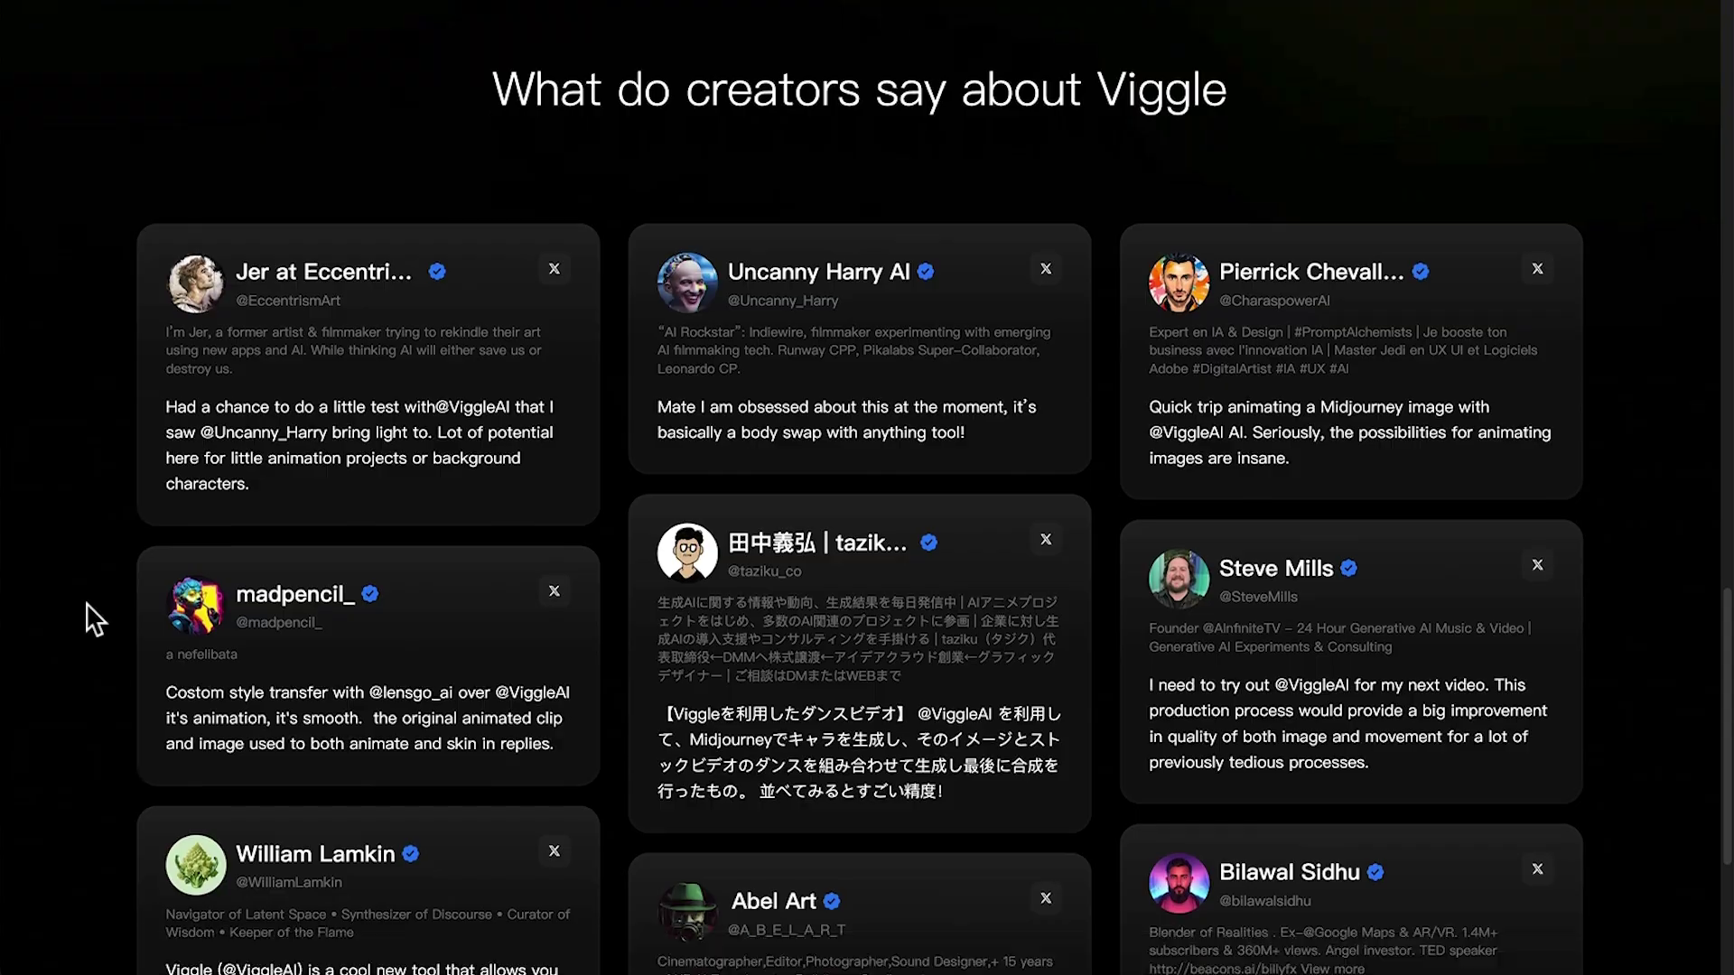
{"action": "scroll", "coordinate": [95, 620], "scroll_direction": "down", "scroll_amount": 4}
{"action": "scroll", "coordinate": [95, 620], "scroll_direction": "up", "scroll_amount": 20}
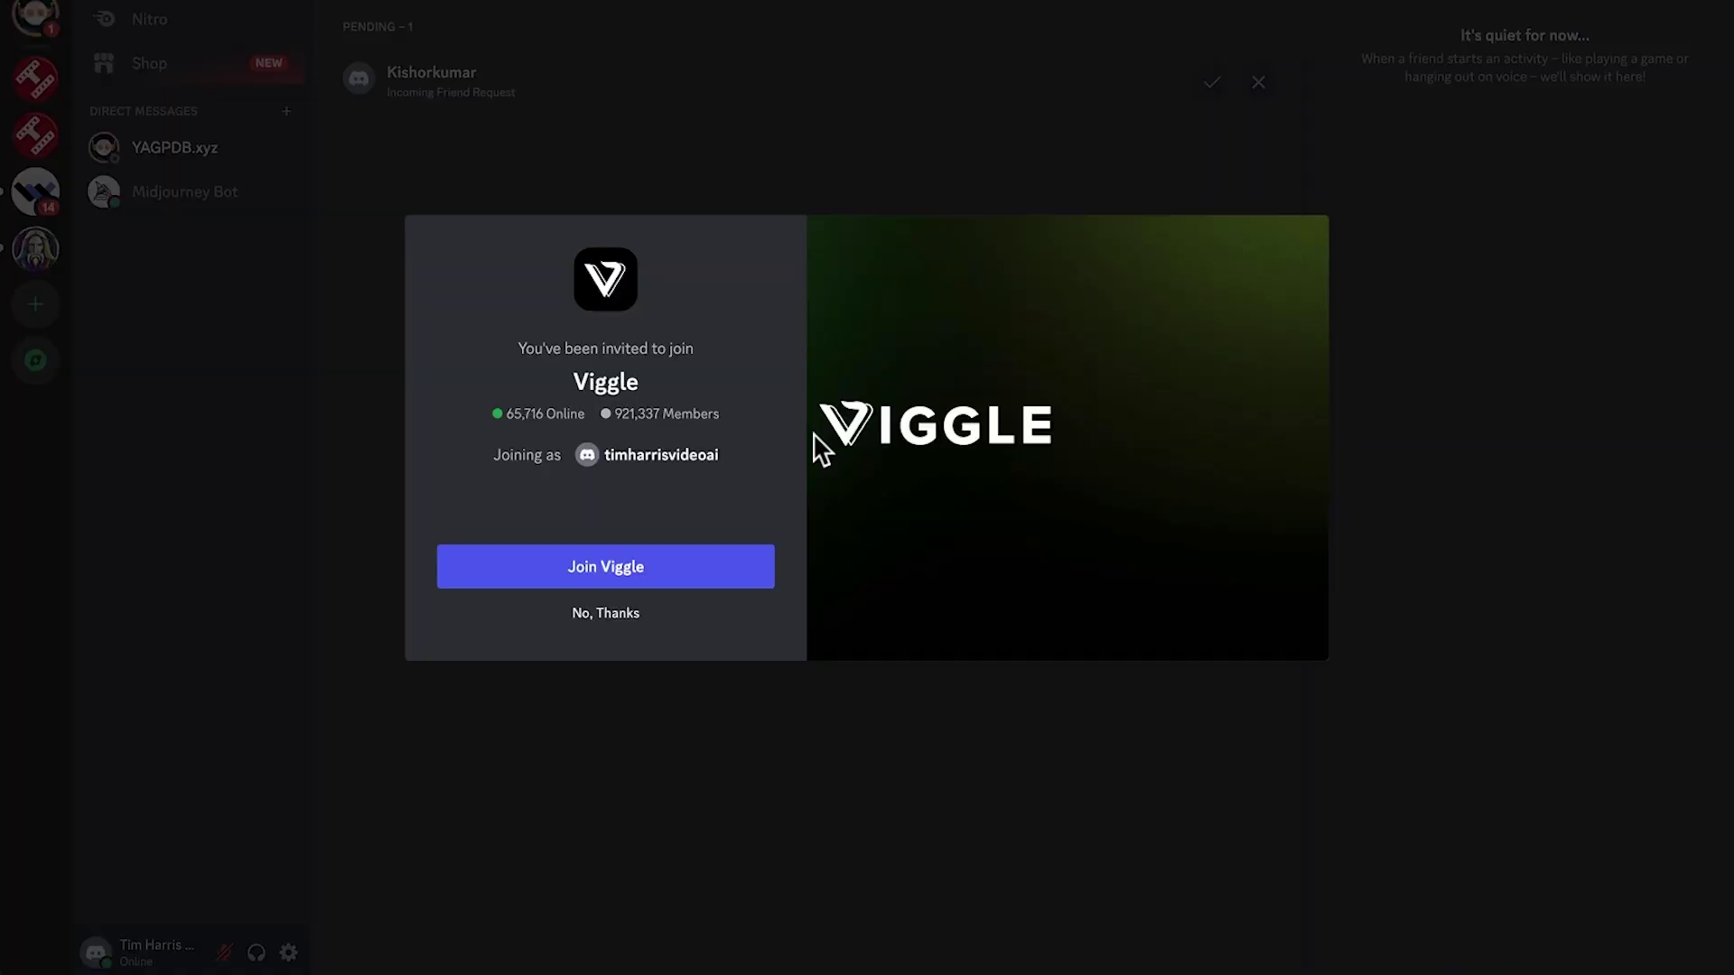
- Join the Viggle server, answer YouTube, skip interests, accept the rules and view rules-to-follow
{"action": "left_click", "coordinate": [589, 564]}
{"action": "left_click", "coordinate": [972, 322]}
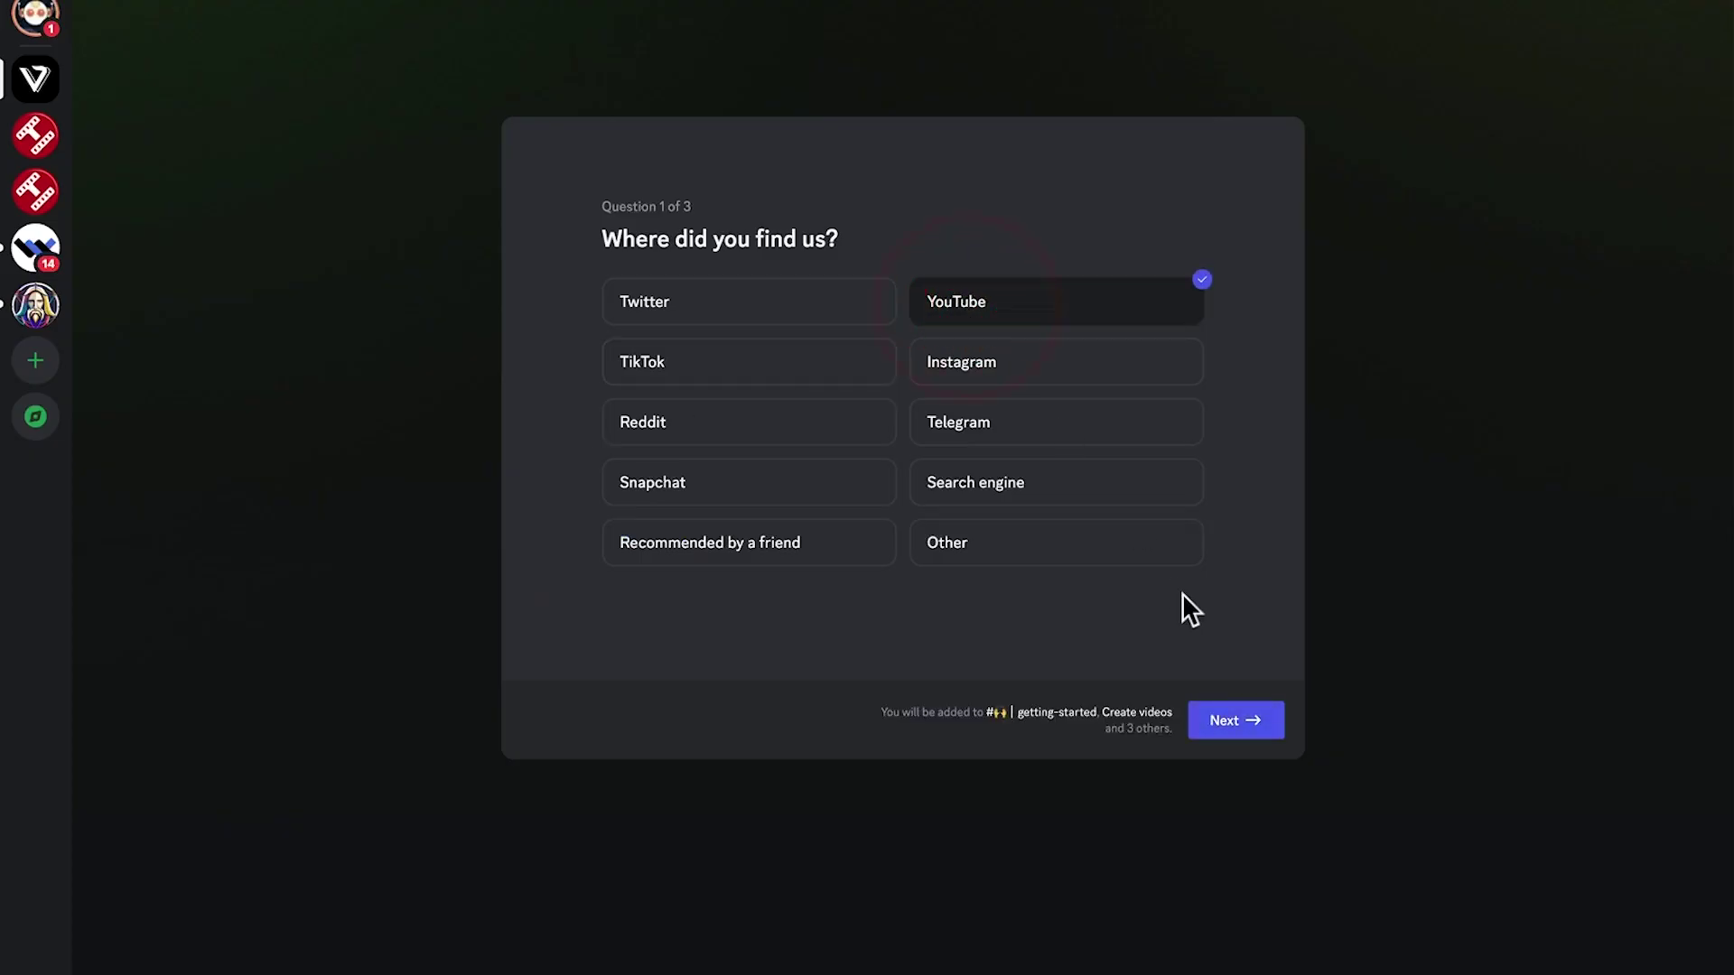
{"action": "left_click", "coordinate": [1249, 720]}
{"action": "left_click", "coordinate": [1246, 720]}
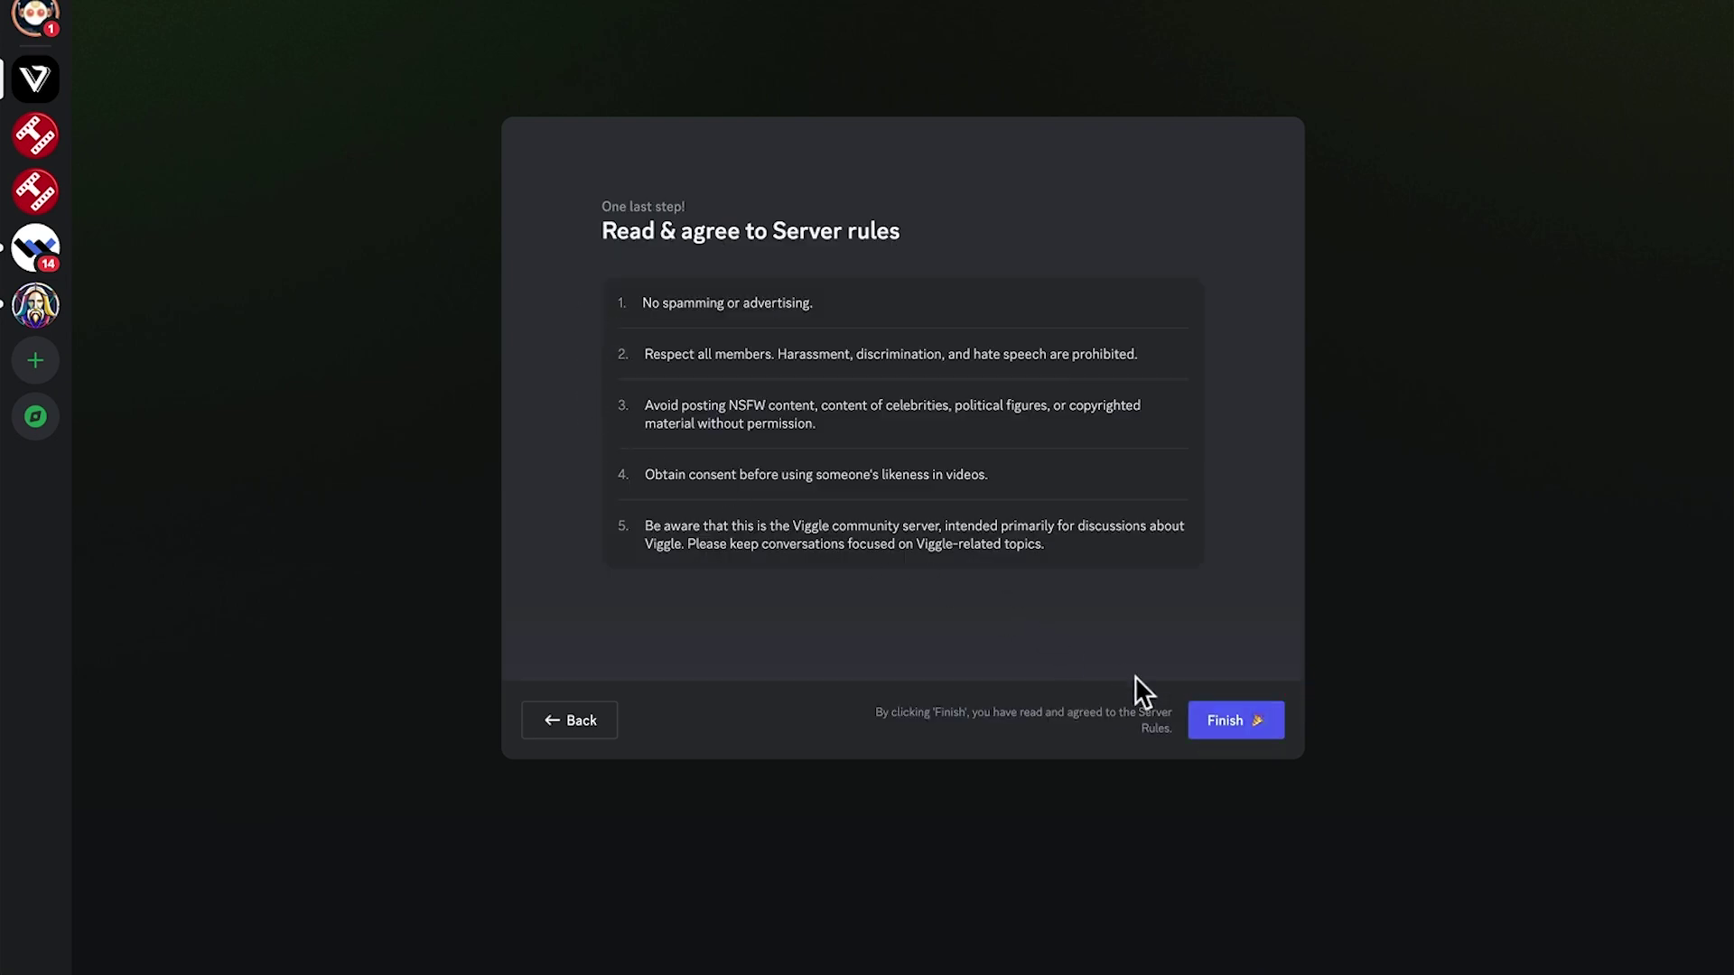
{"action": "left_click", "coordinate": [1218, 723]}
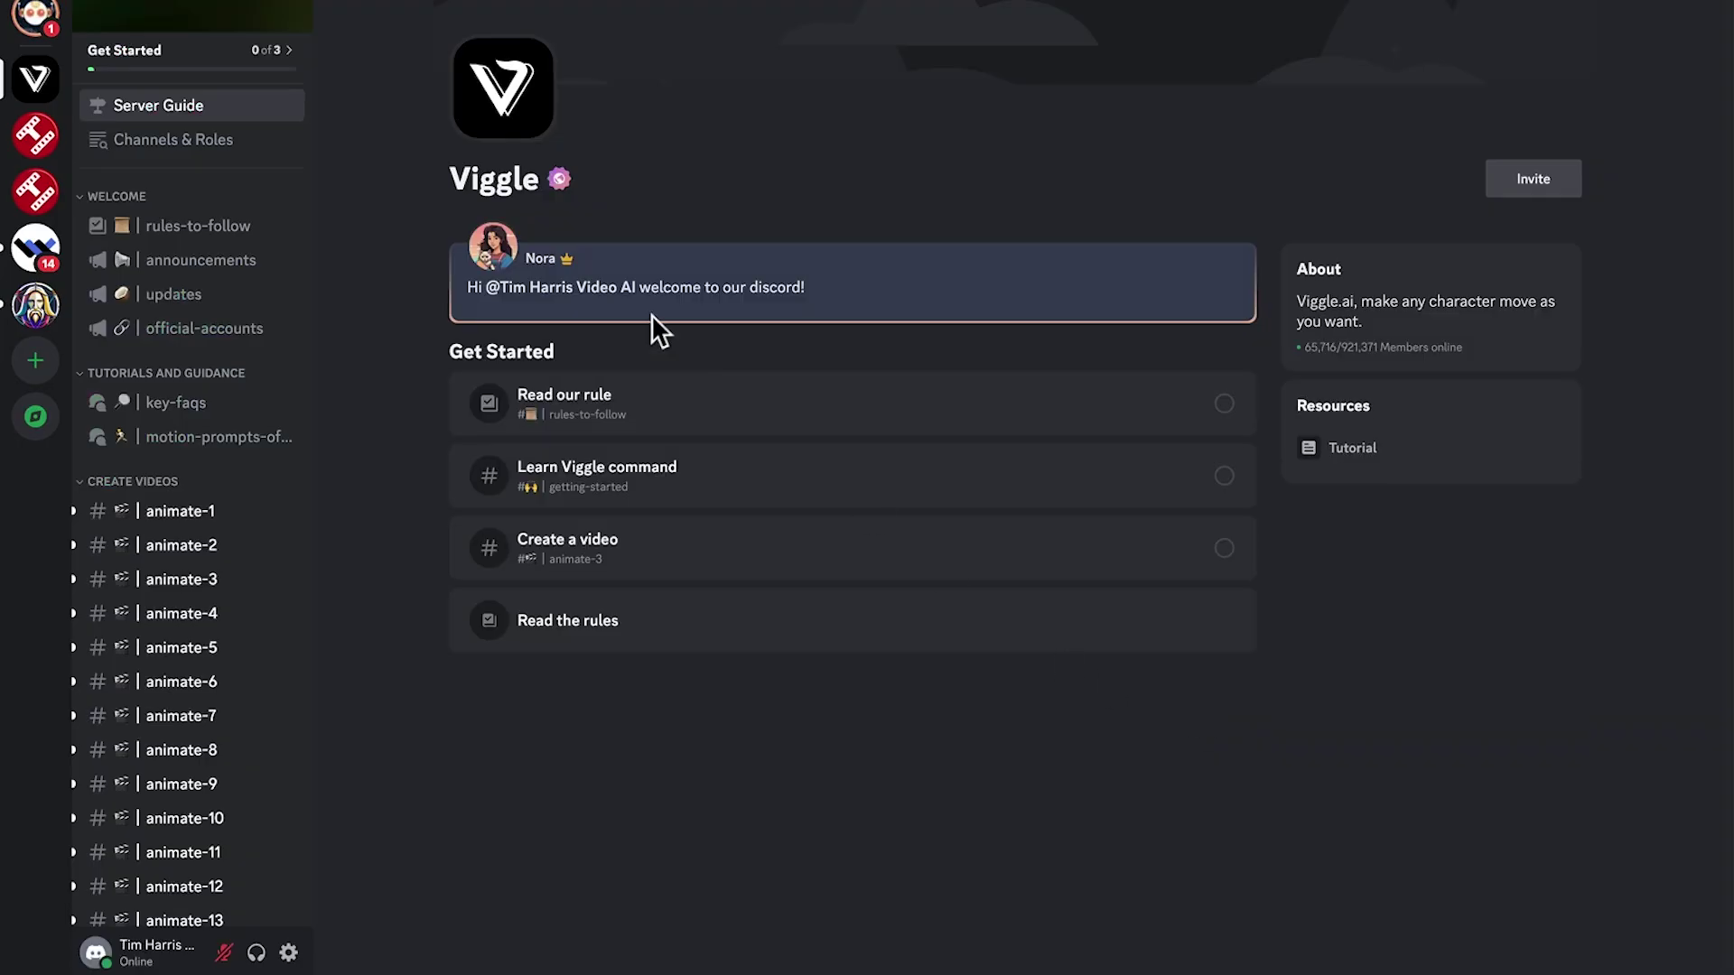
{"action": "left_click", "coordinate": [566, 398]}
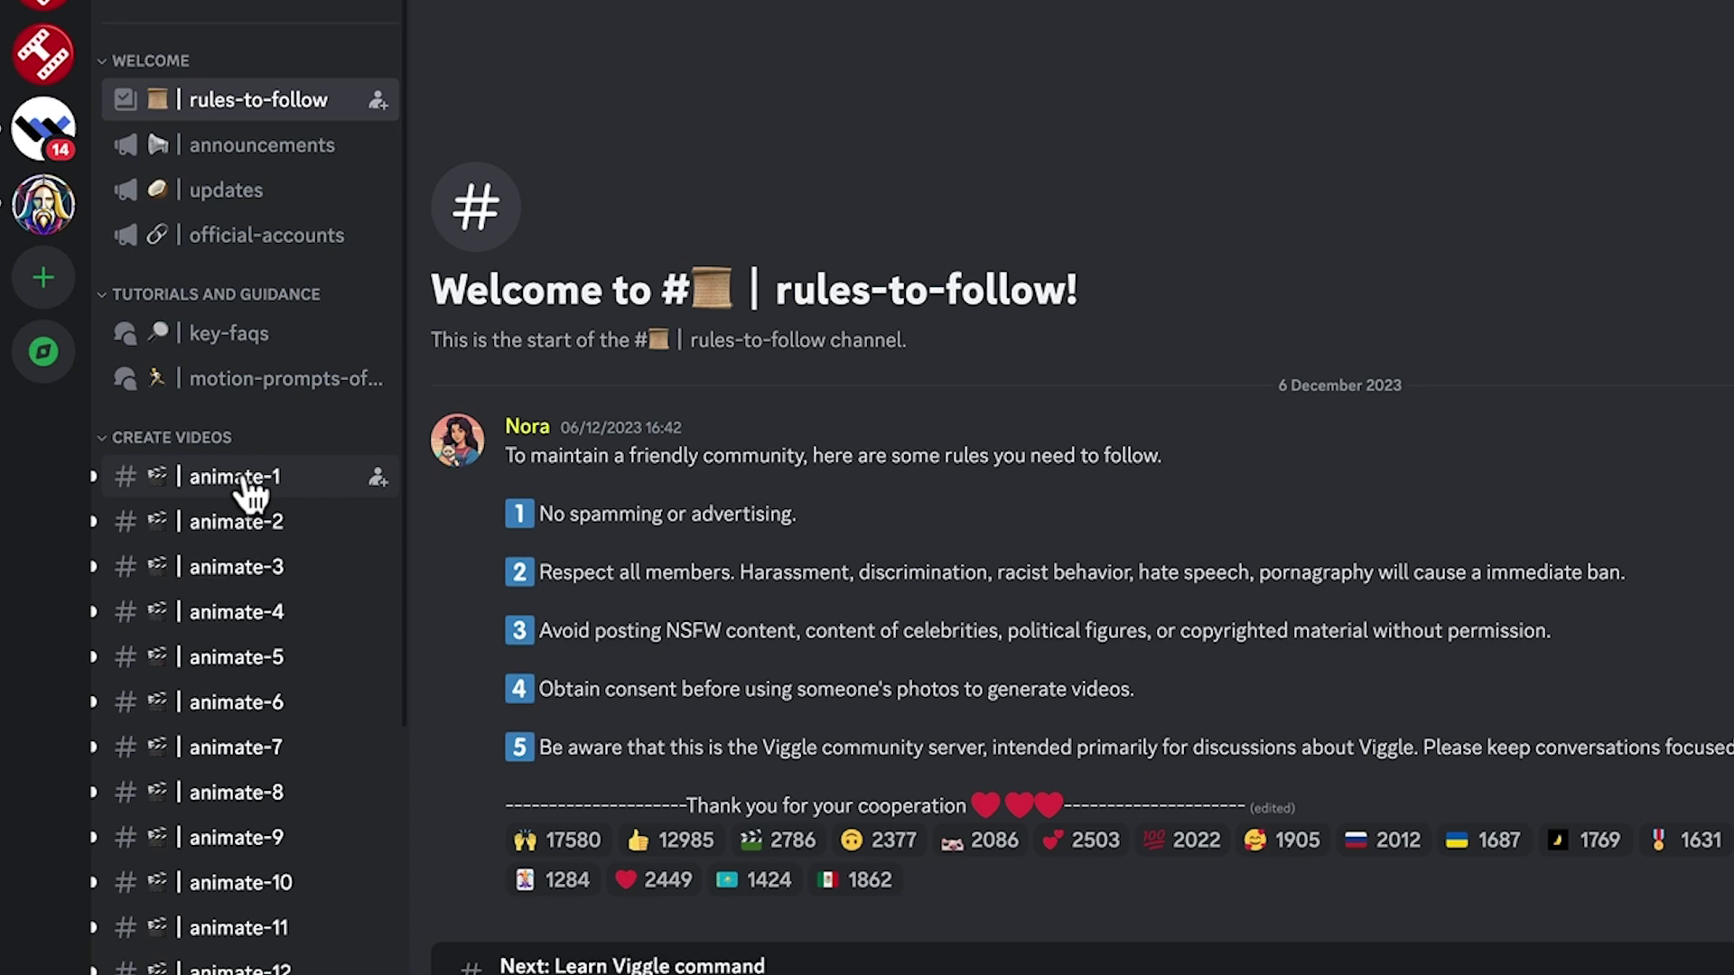
{"action": "left_click", "coordinate": [250, 522]}
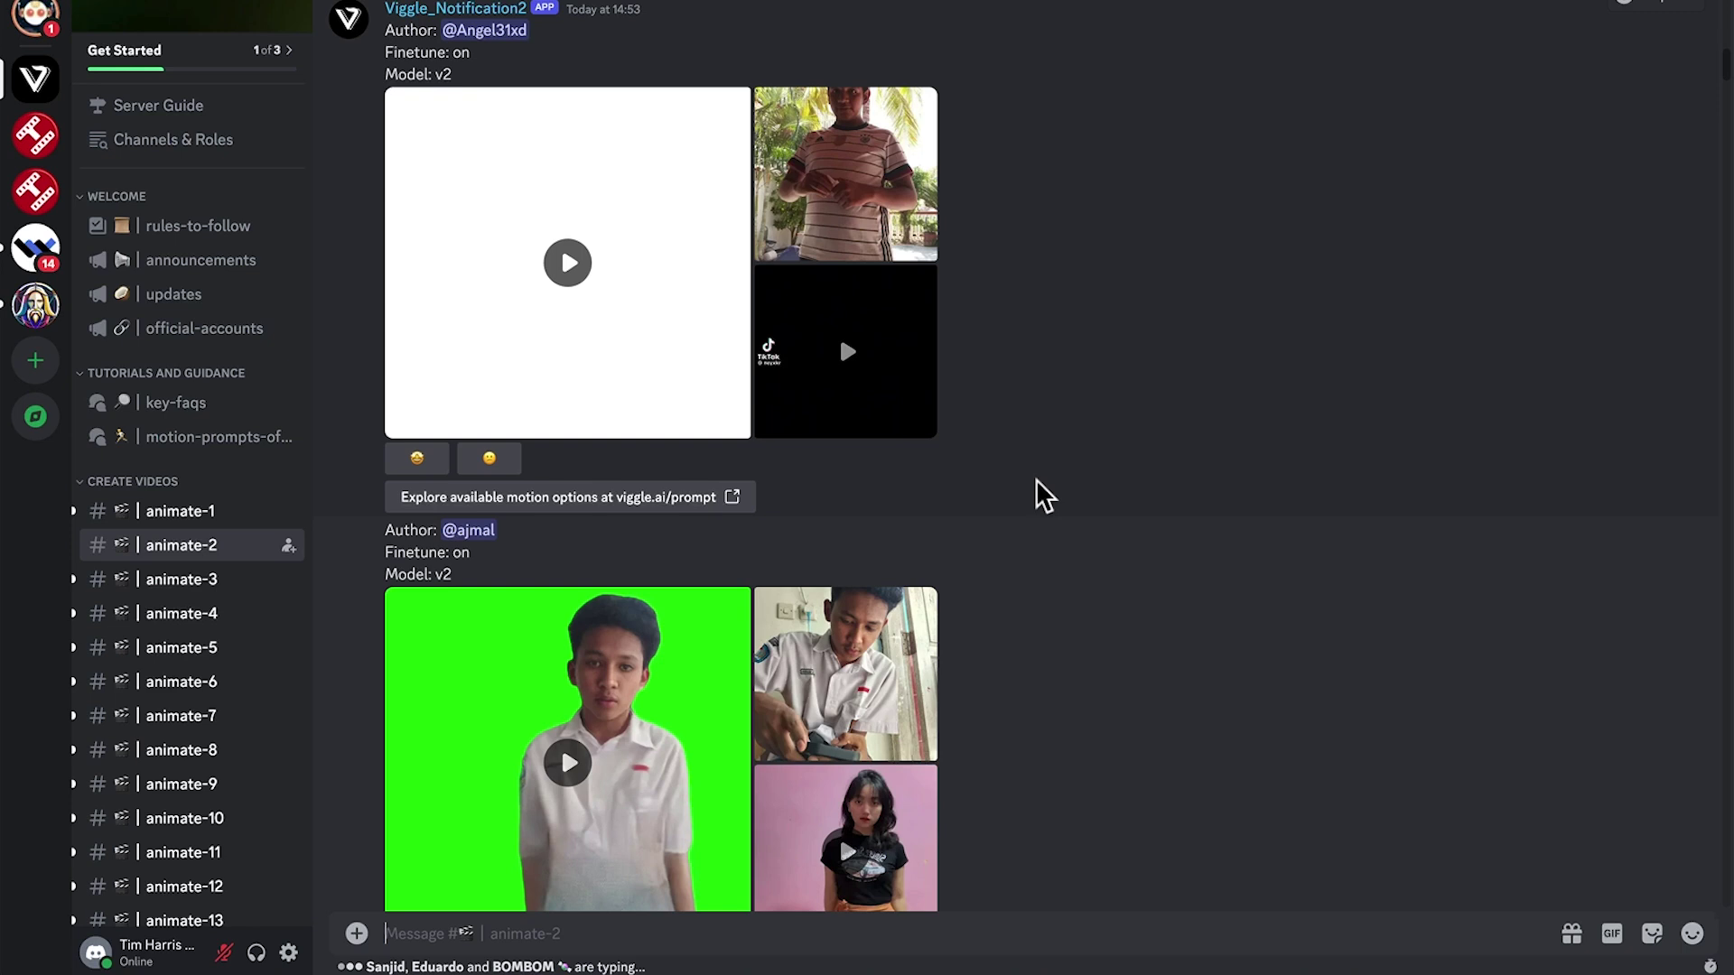
{"action": "scroll", "coordinate": [1052, 532], "scroll_direction": "down", "scroll_amount": 10}
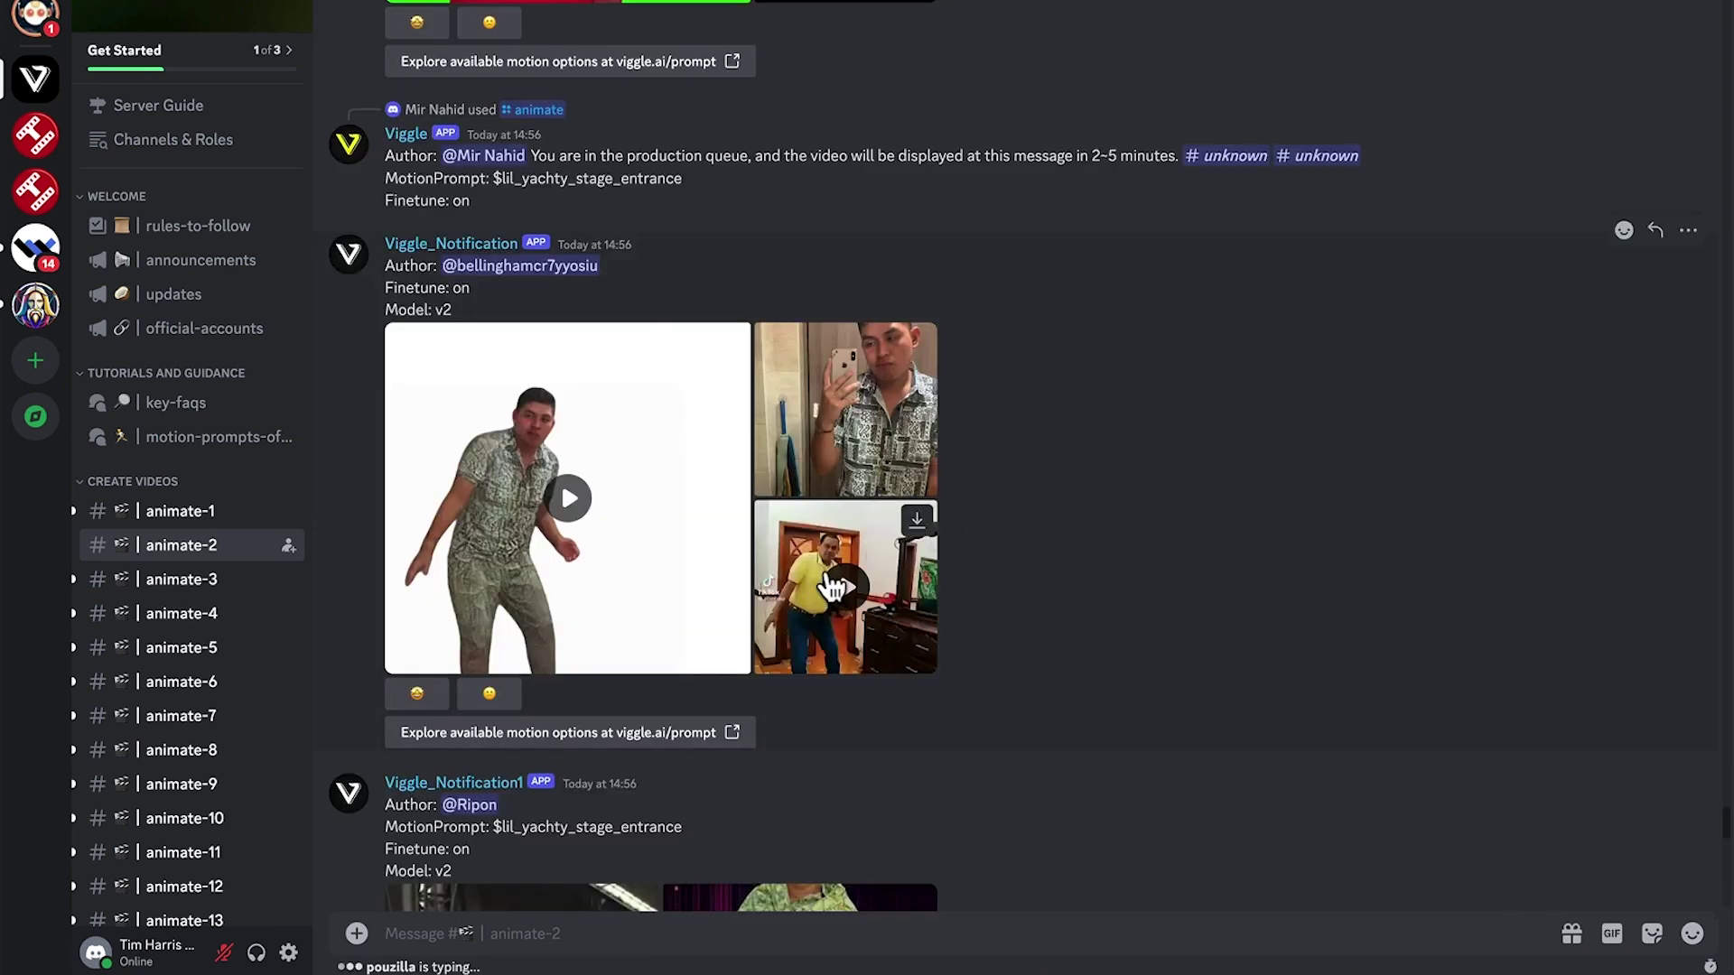
{"action": "left_click", "coordinate": [840, 589]}
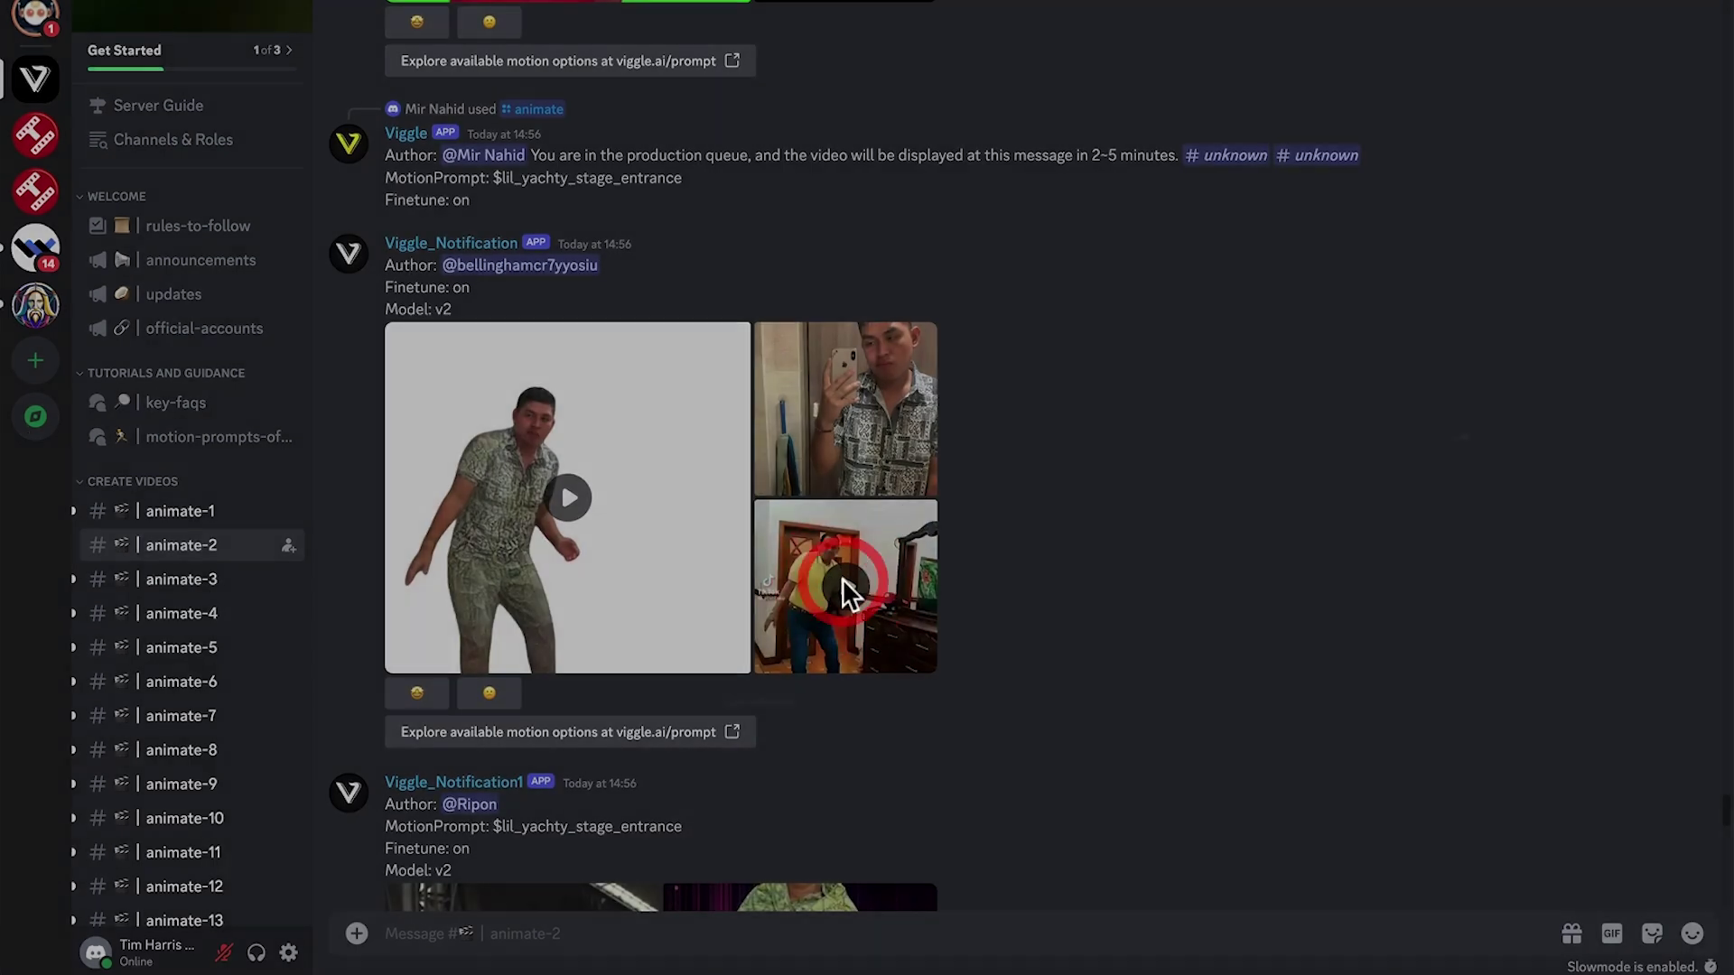
{"action": "left_click", "coordinate": [1315, 393]}
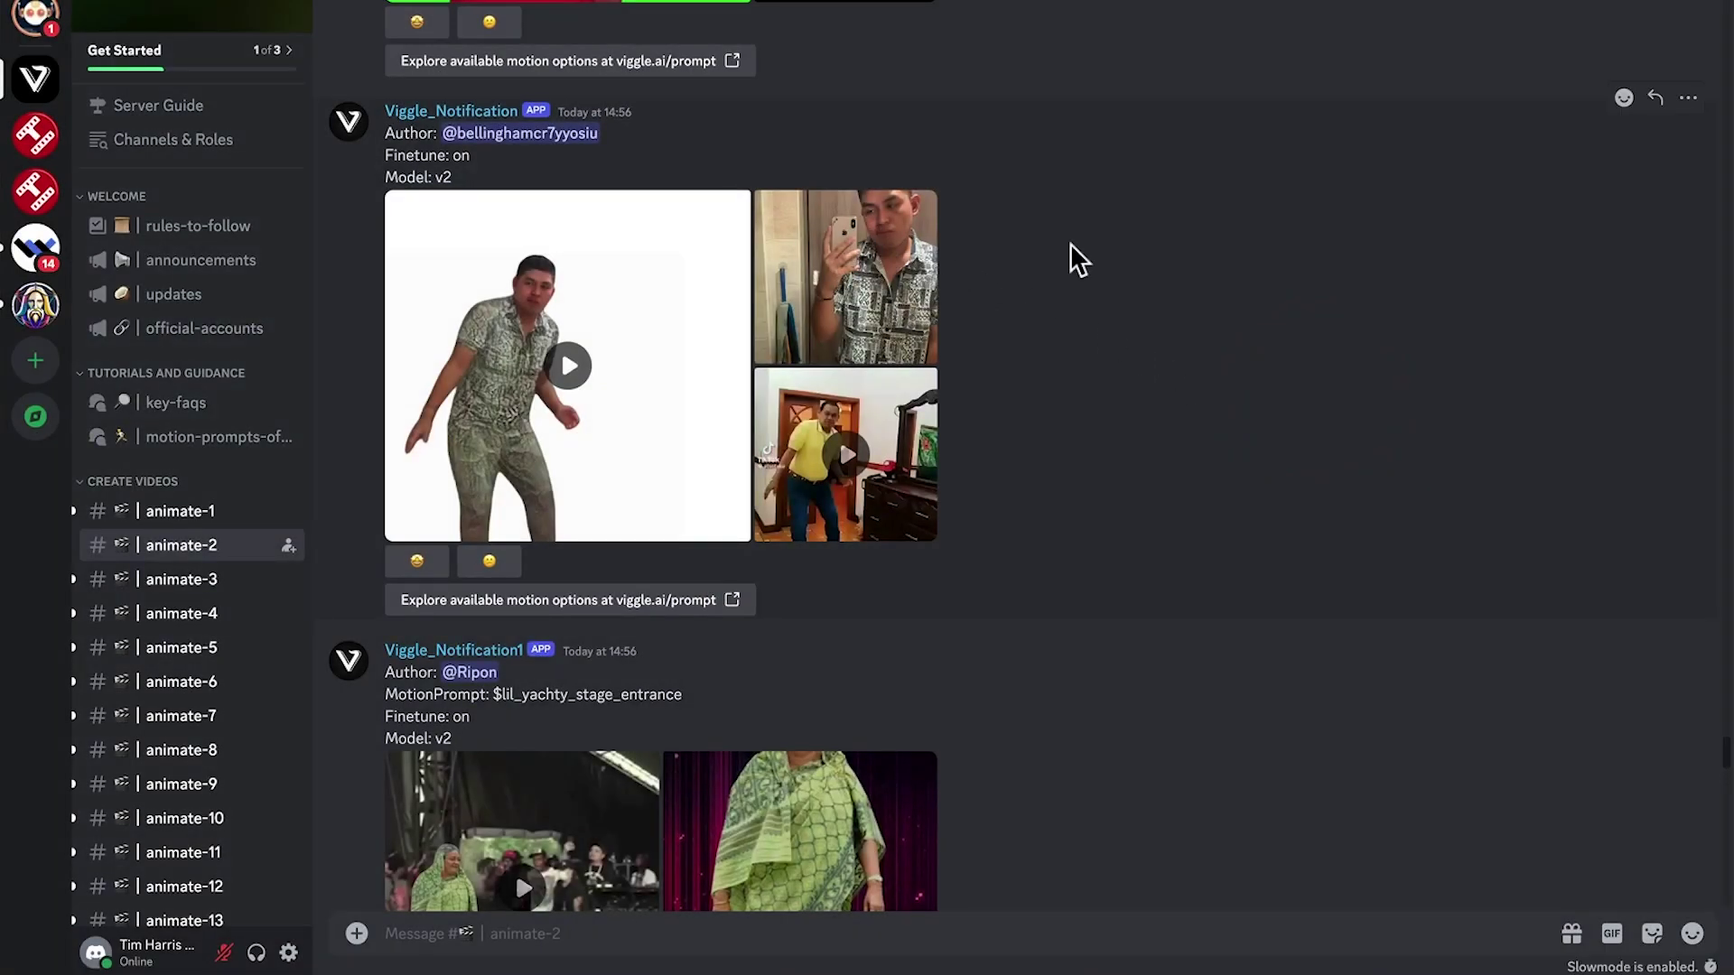
{"action": "left_click", "coordinate": [585, 366]}
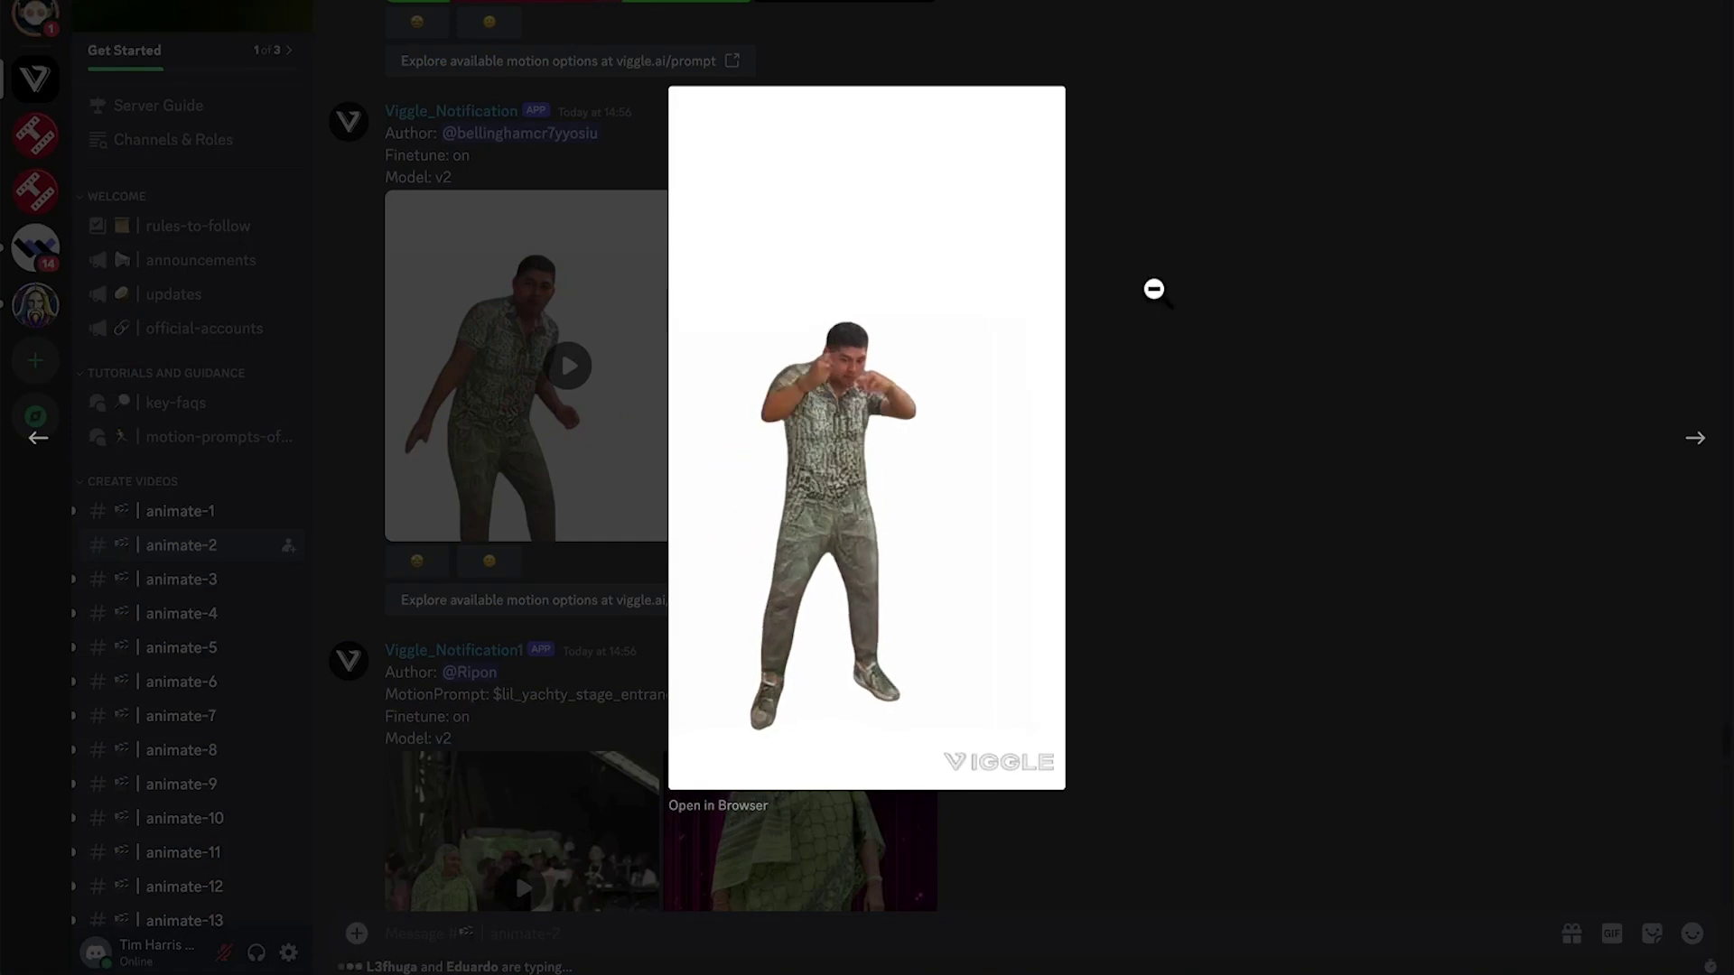
{"action": "left_click", "coordinate": [1199, 287]}
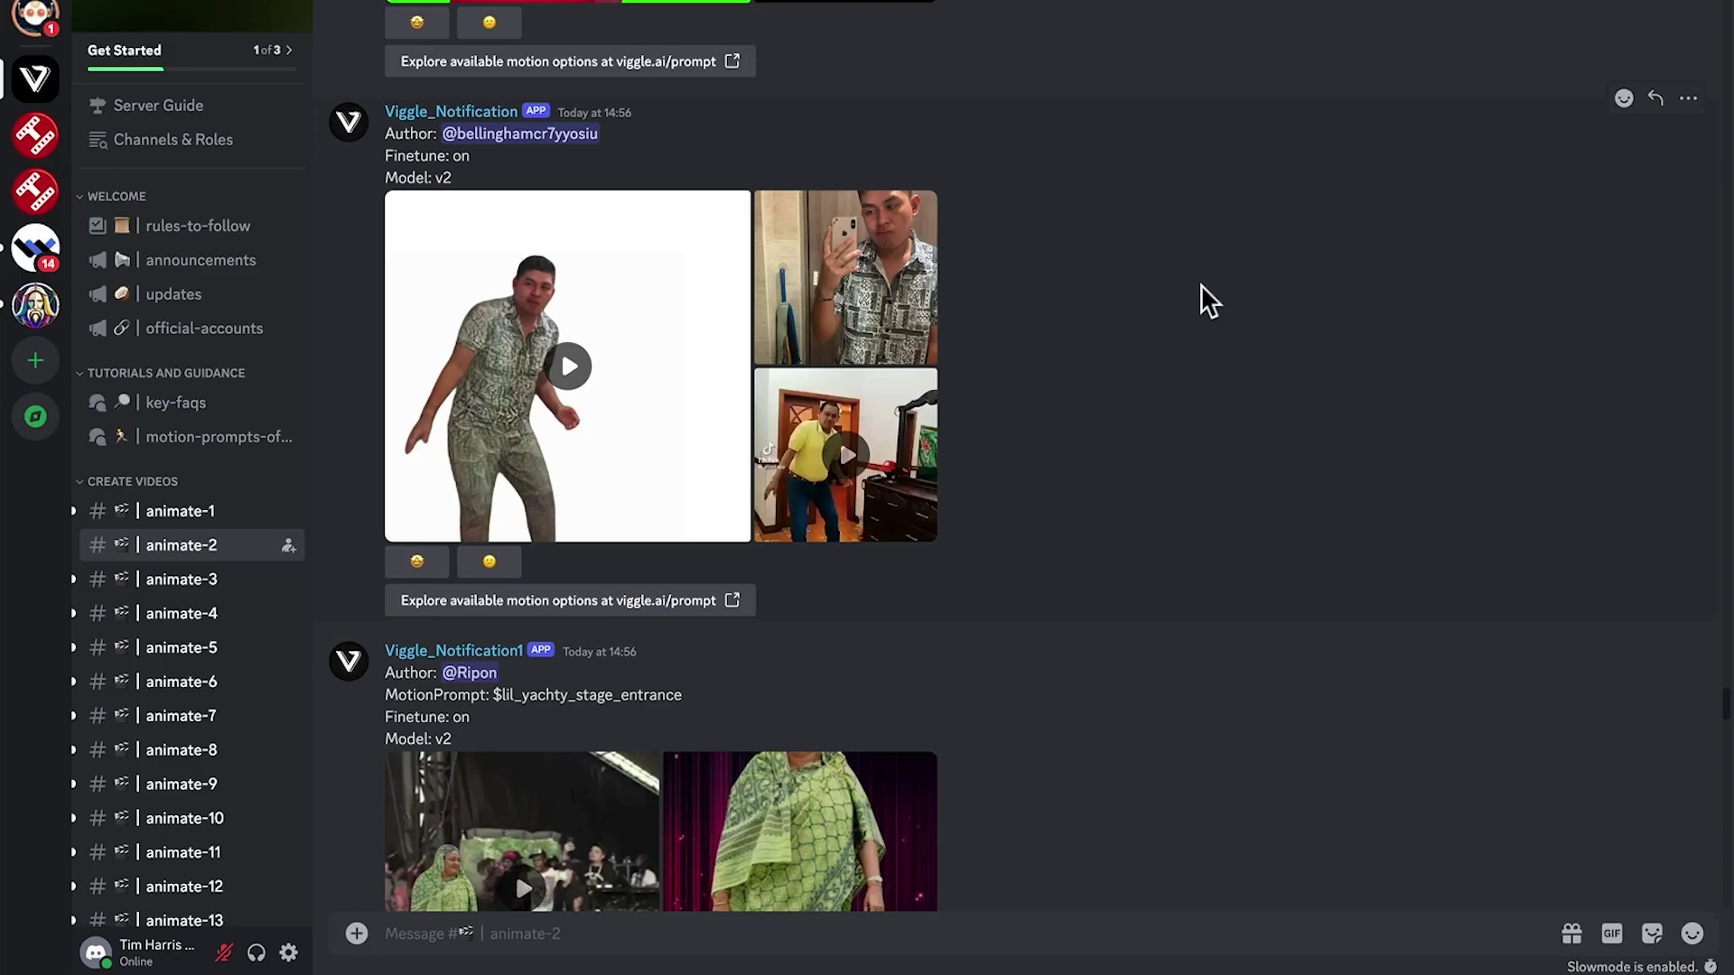
{"action": "scroll", "coordinate": [1200, 284], "scroll_direction": "down", "scroll_amount": 15}
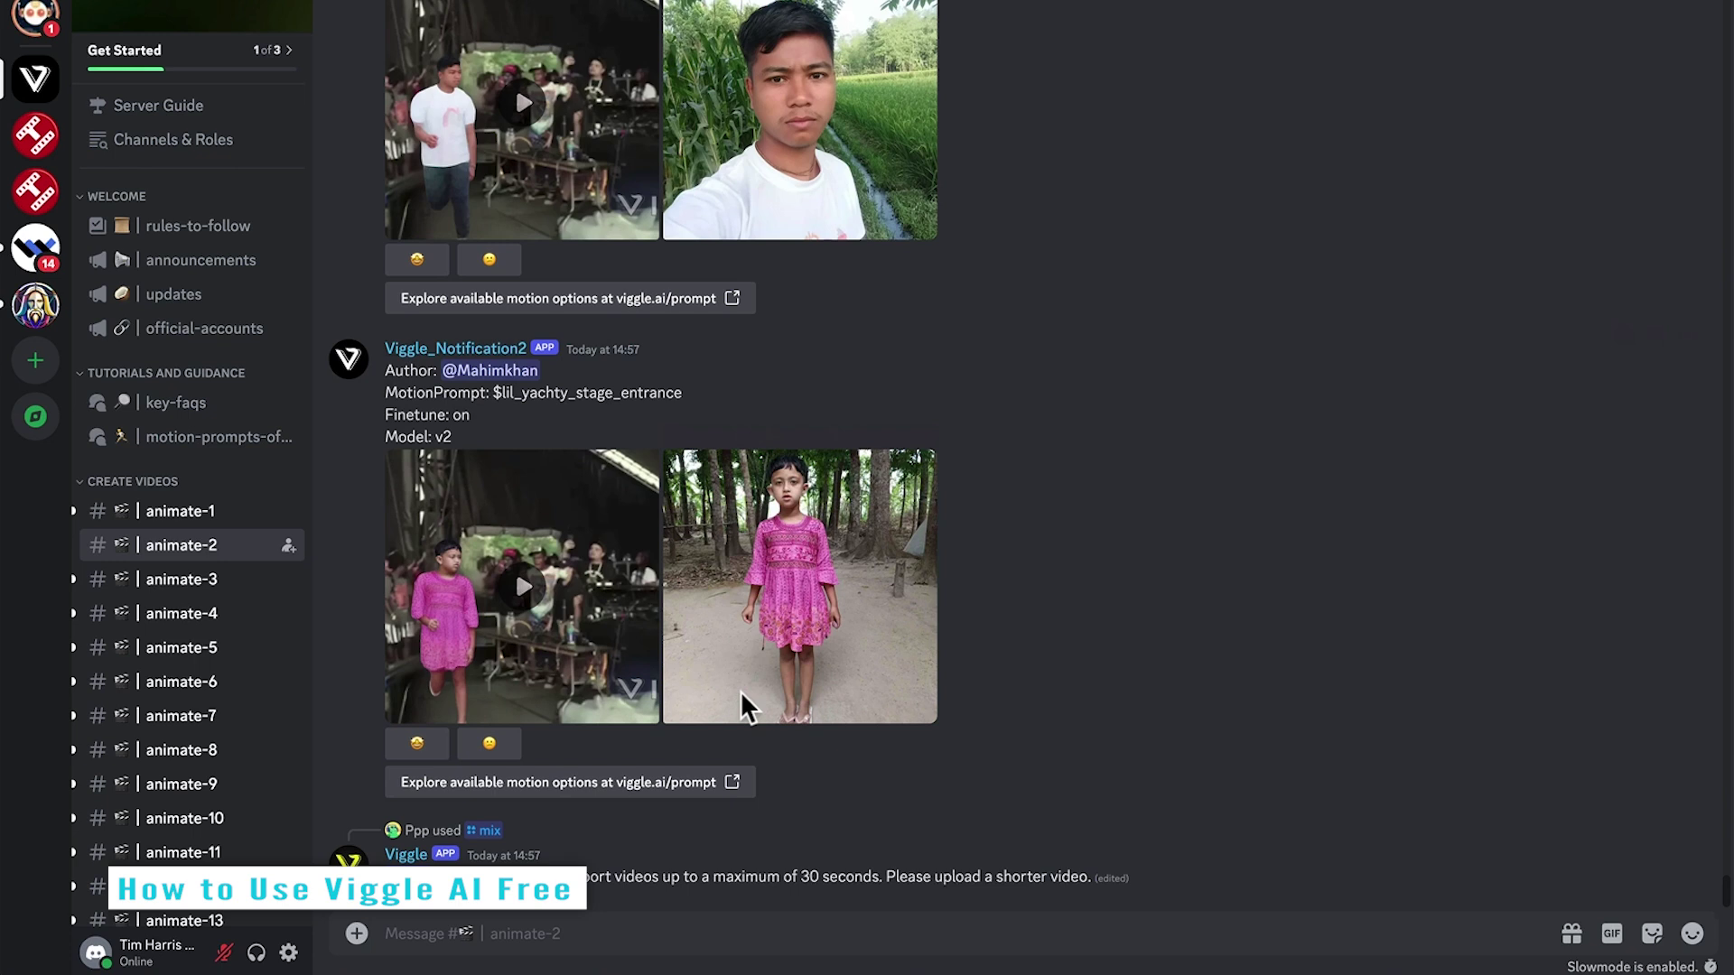
- Enter / in the animate-2 message box to list Viggle's slash commands
{"action": "left_click", "coordinate": [556, 930]}
{"action": "type", "text": "/"}
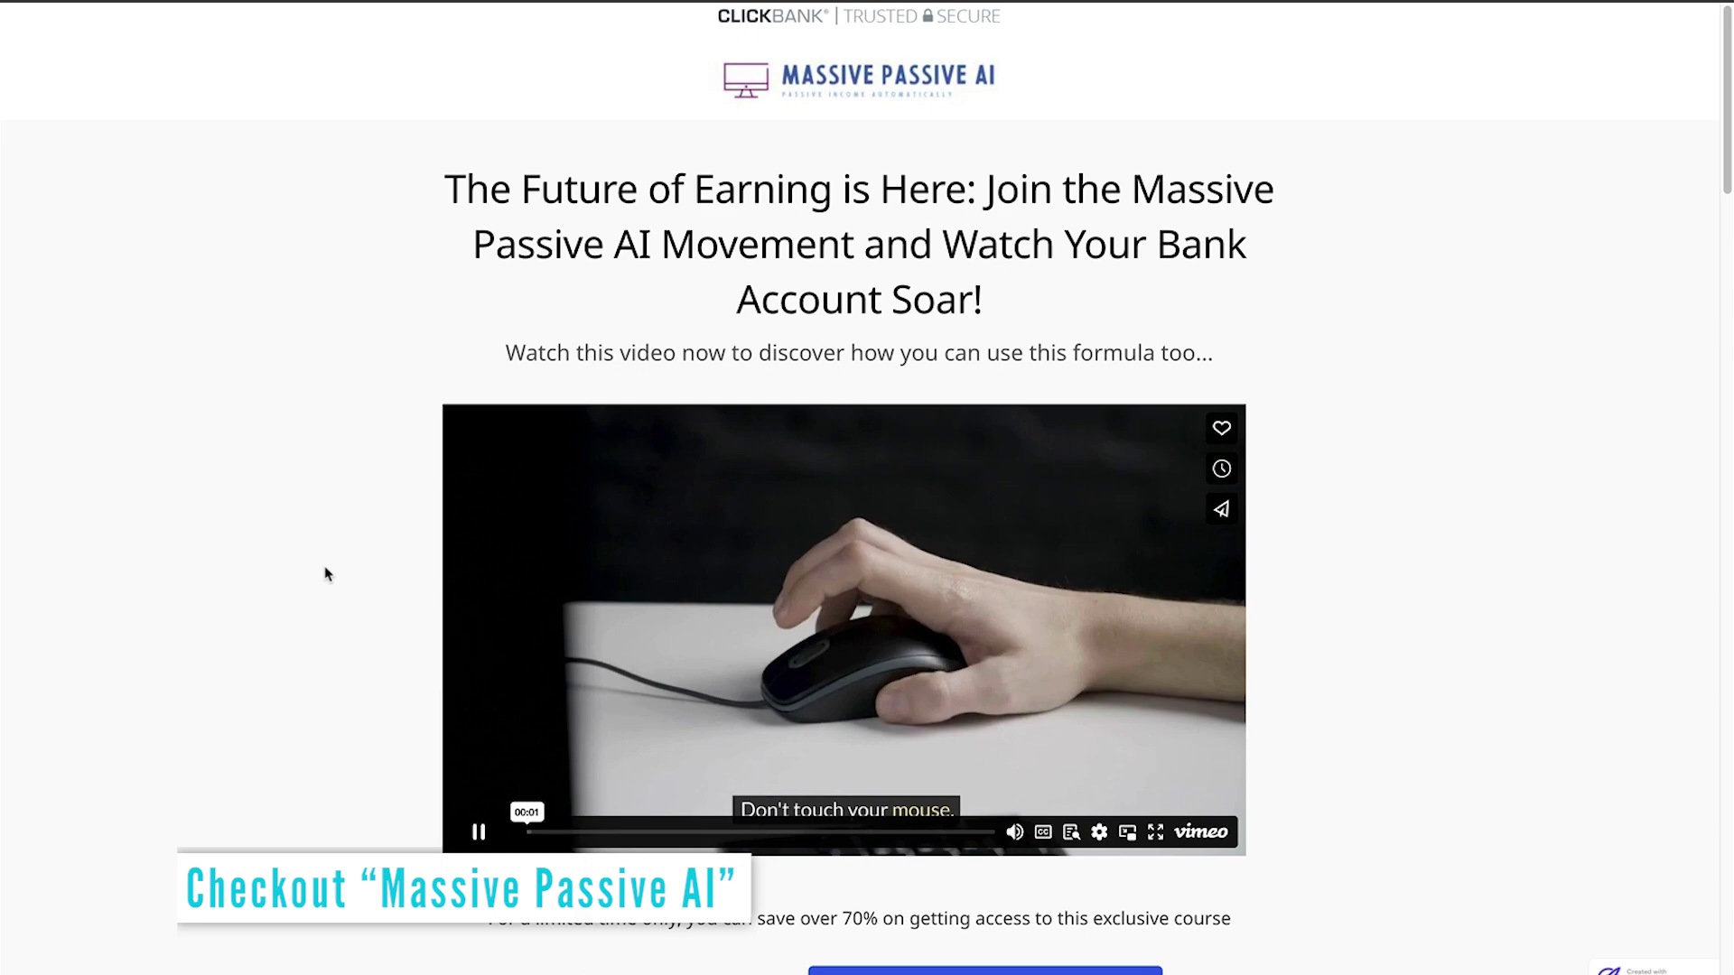
{"action": "scroll", "coordinate": [327, 575], "scroll_direction": "down", "scroll_amount": 3}
{"action": "scroll", "coordinate": [327, 575], "scroll_direction": "down", "scroll_amount": 6}
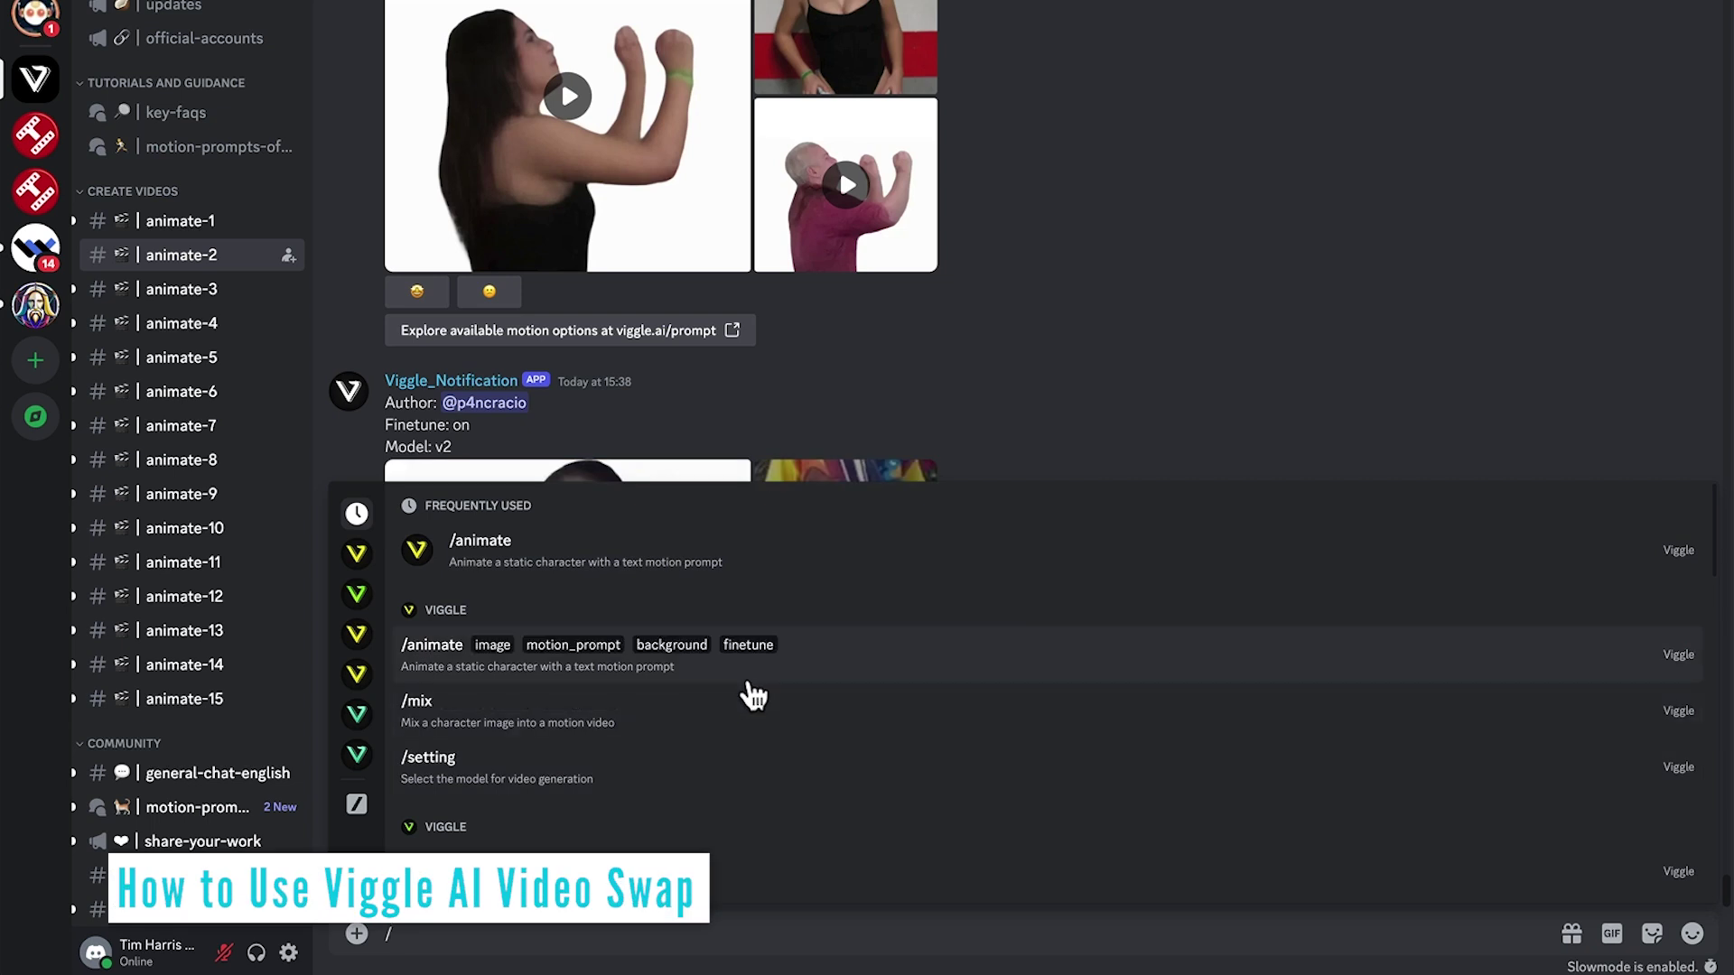
- Fill in the /mix command with a Green background and finetune set to On
{"action": "left_click", "coordinate": [418, 723]}
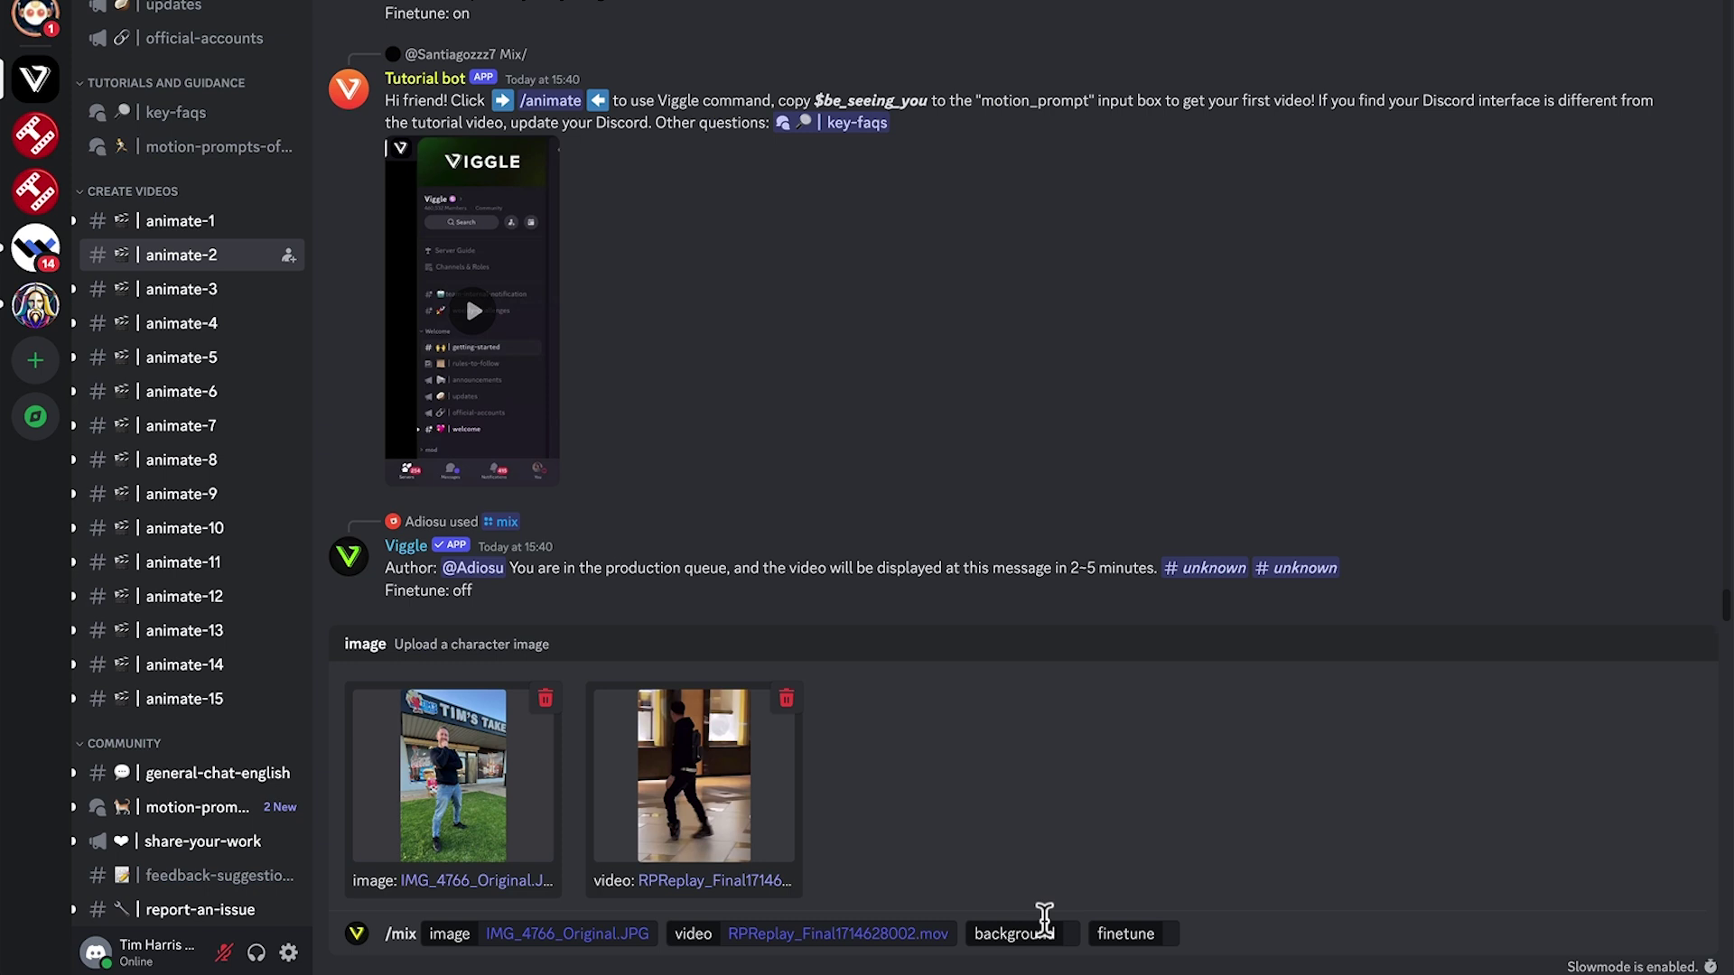
{"action": "left_click", "coordinate": [1064, 932]}
{"action": "left_click", "coordinate": [522, 588]}
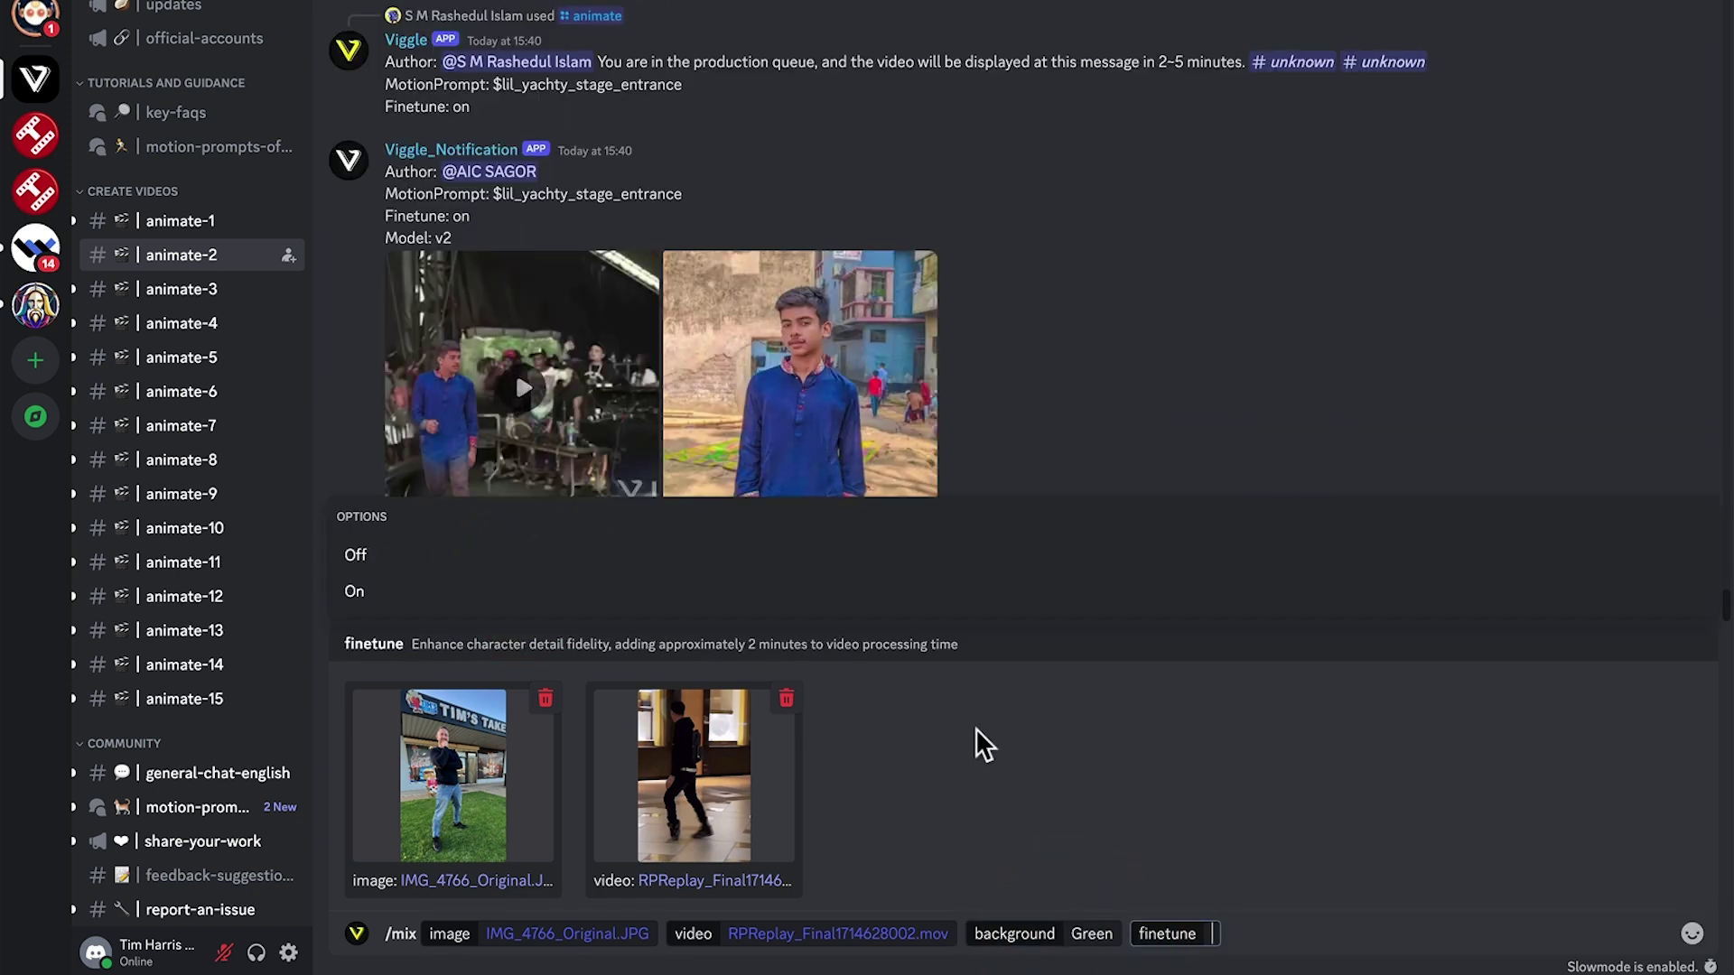
{"action": "left_click", "coordinate": [1208, 932]}
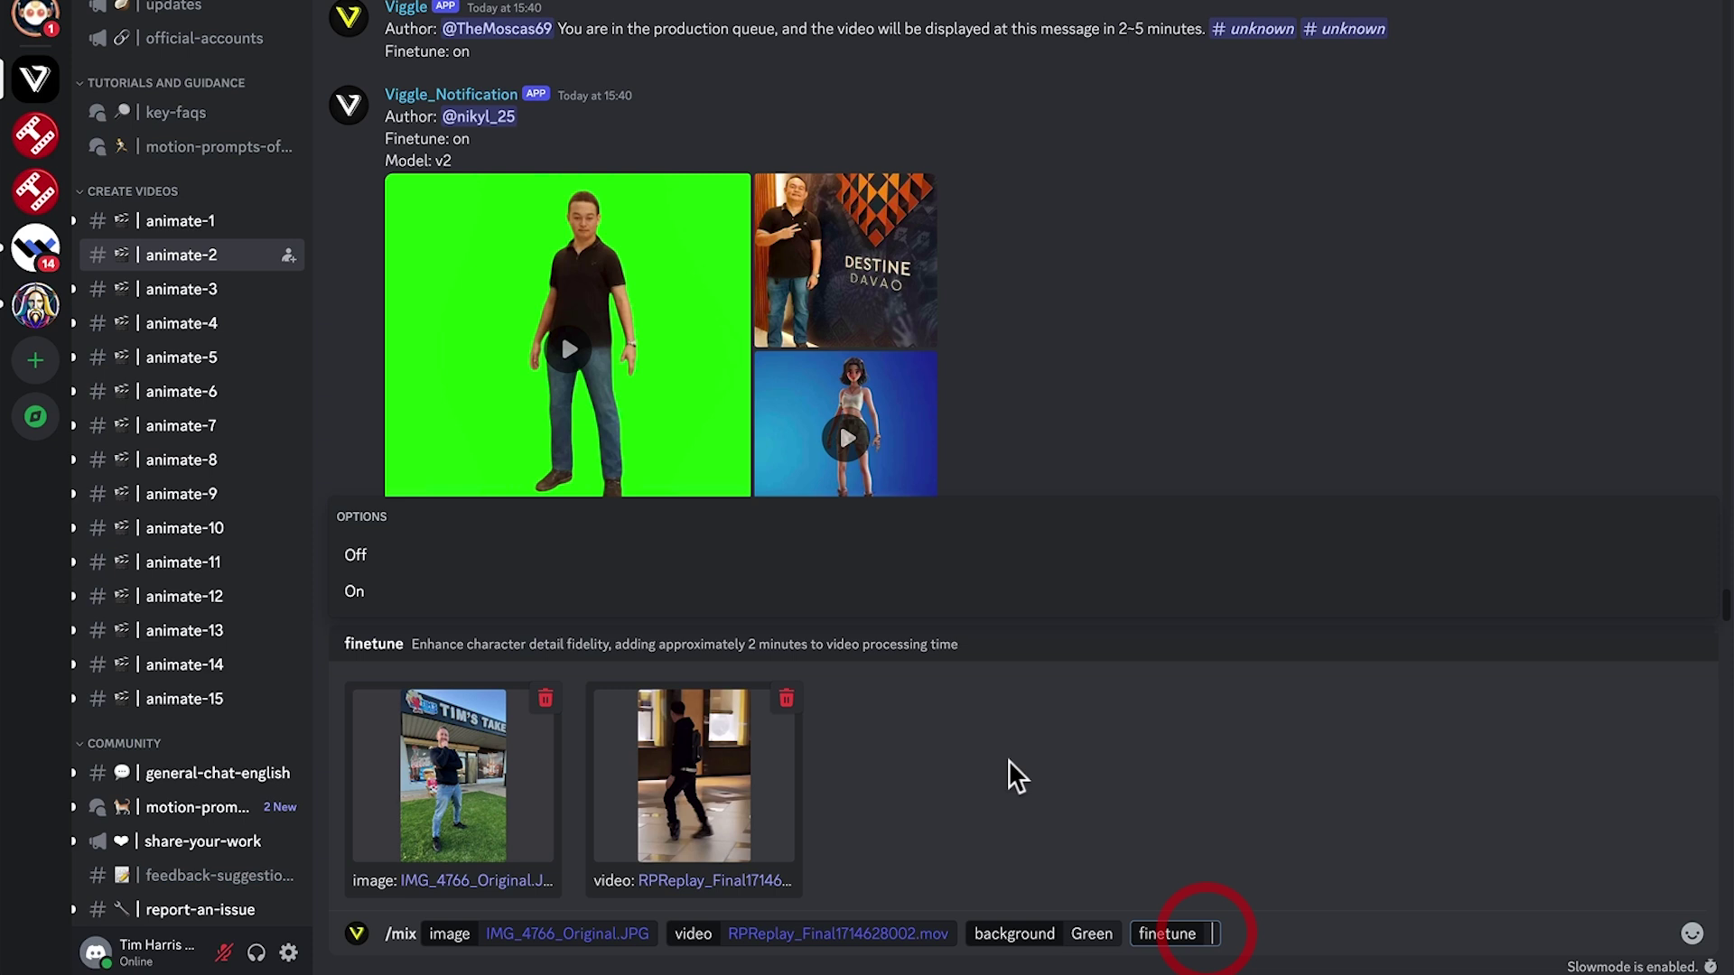
{"action": "left_click", "coordinate": [461, 596]}
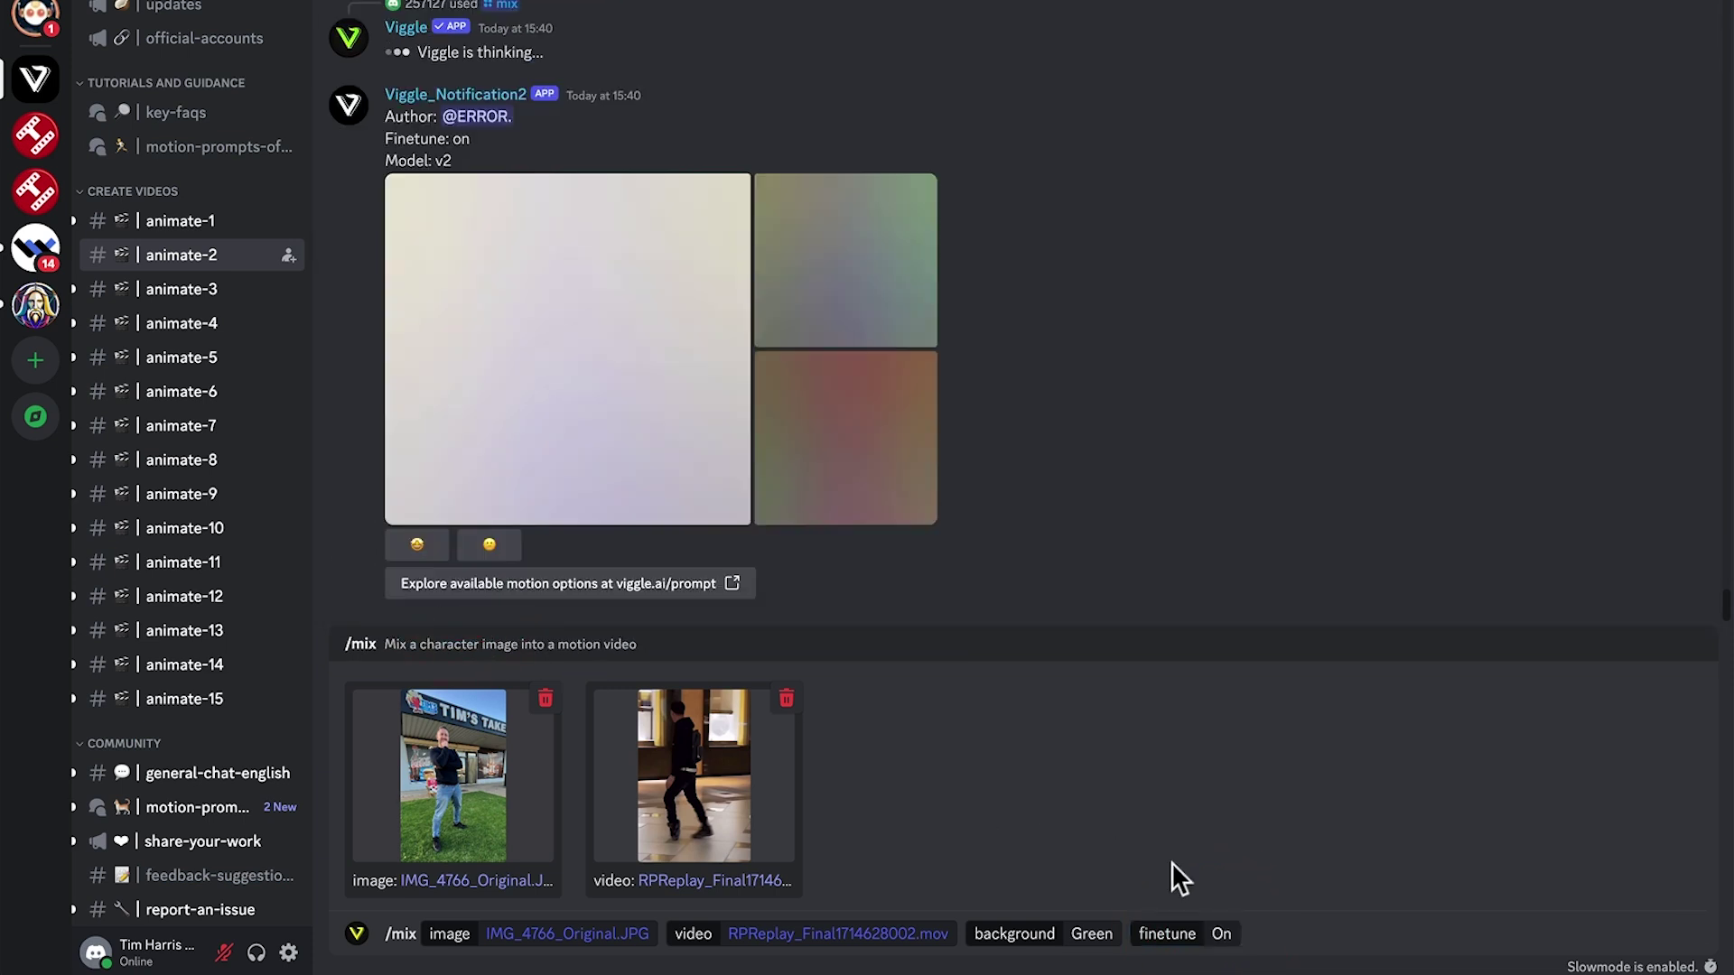
{"action": "left_click", "coordinate": [1269, 933]}
- Send the /mix request and view other generated videos in the media viewer while waiting
{"action": "key", "text": "Return"}
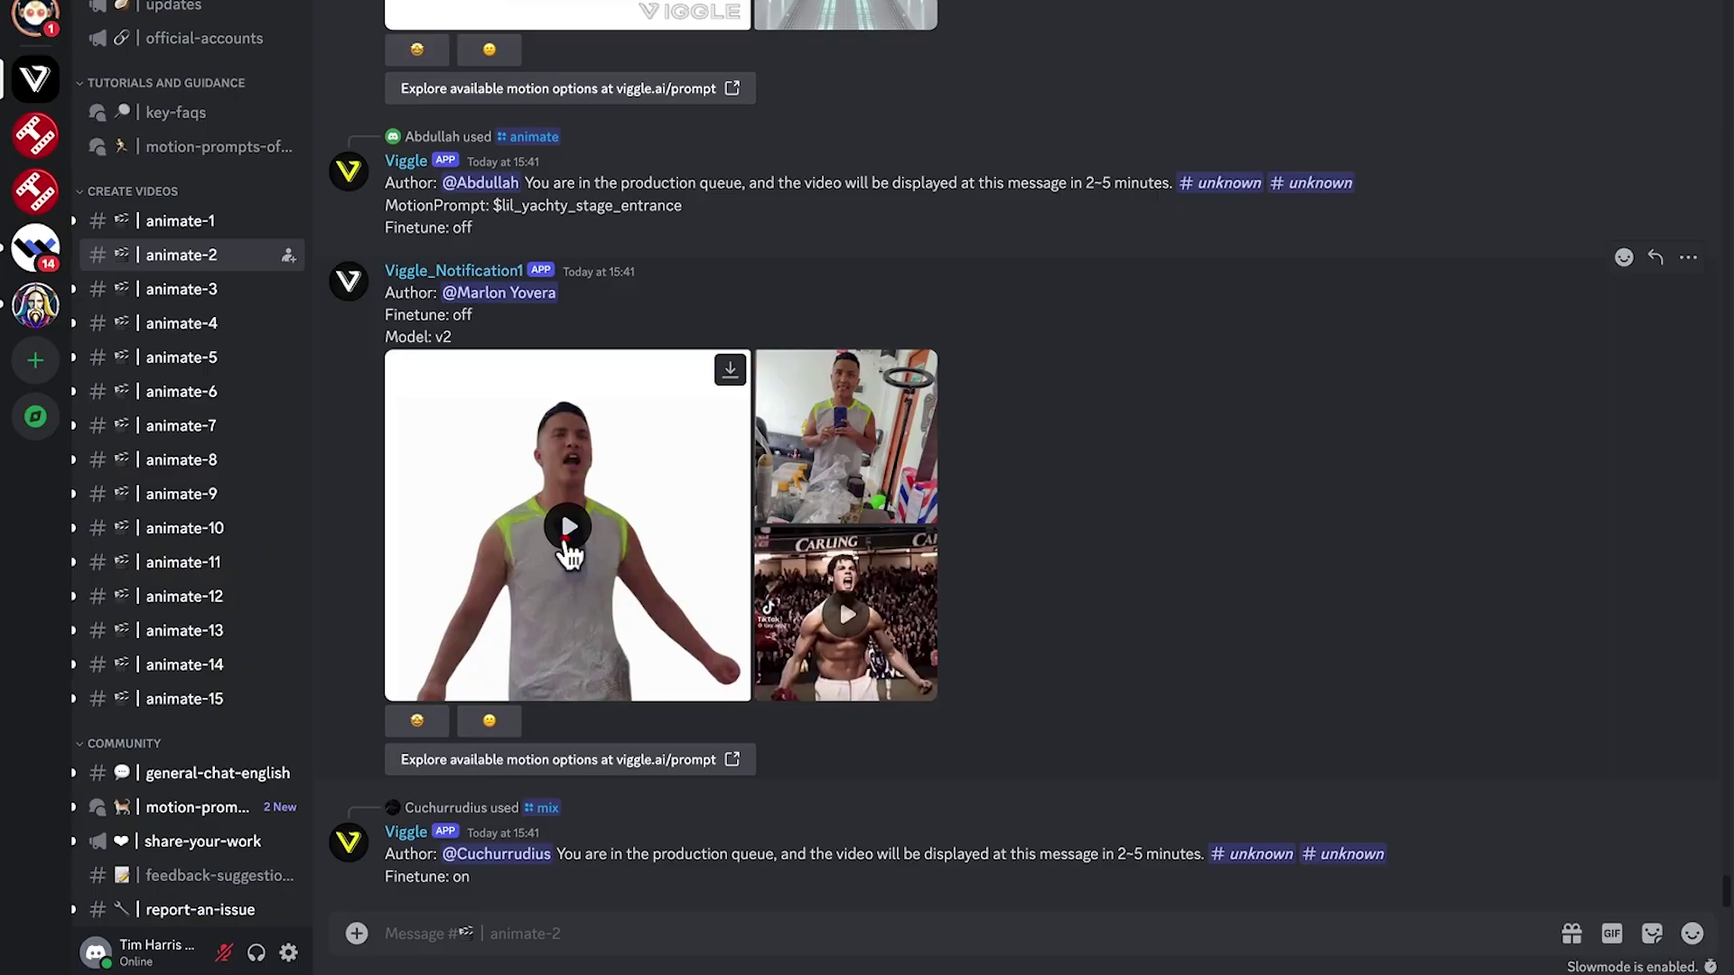
{"action": "left_click", "coordinate": [442, 591]}
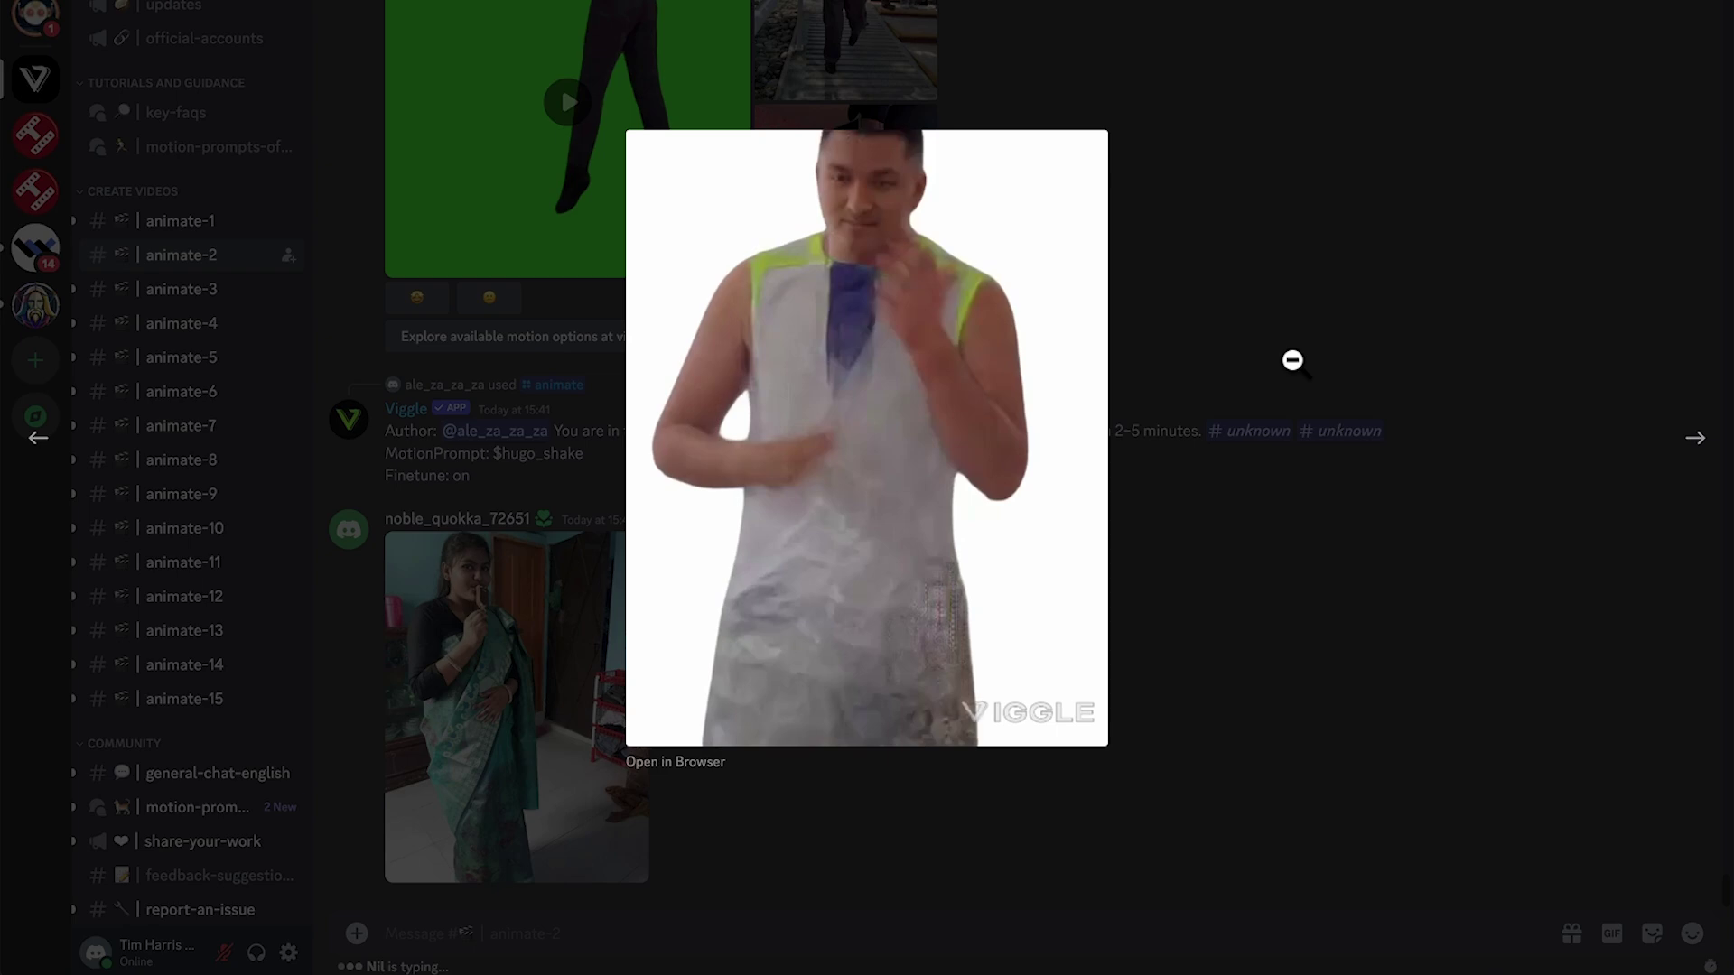
{"action": "left_click", "coordinate": [1291, 360]}
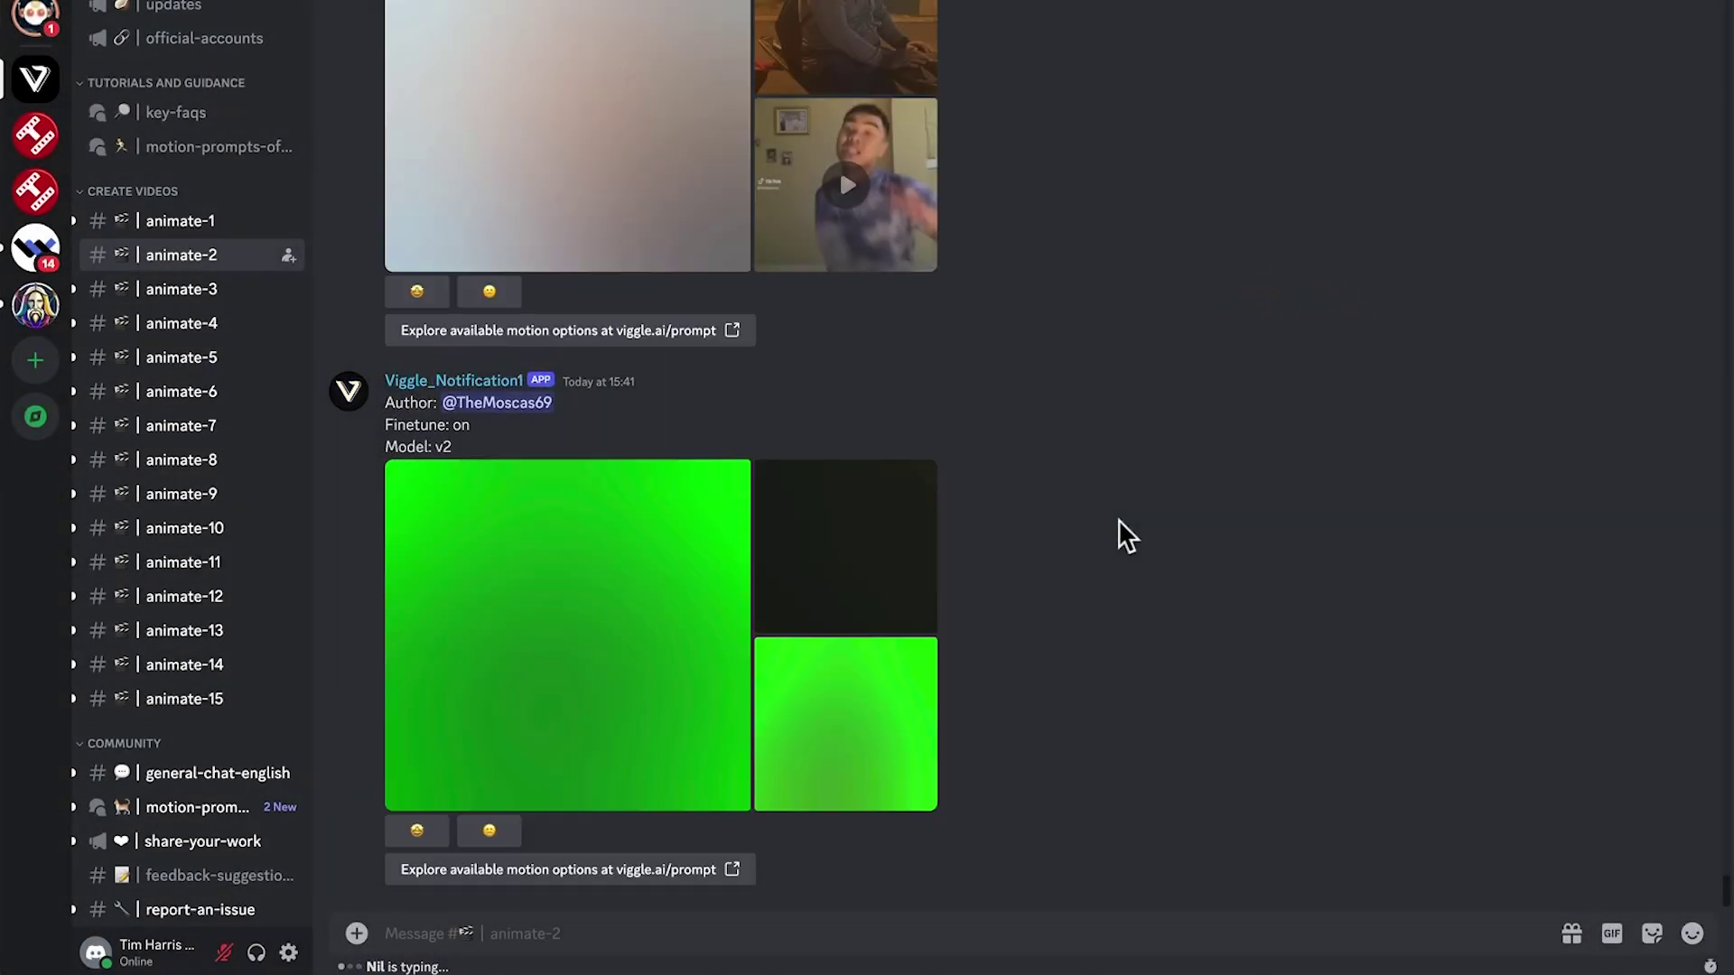
{"action": "left_click", "coordinate": [546, 165]}
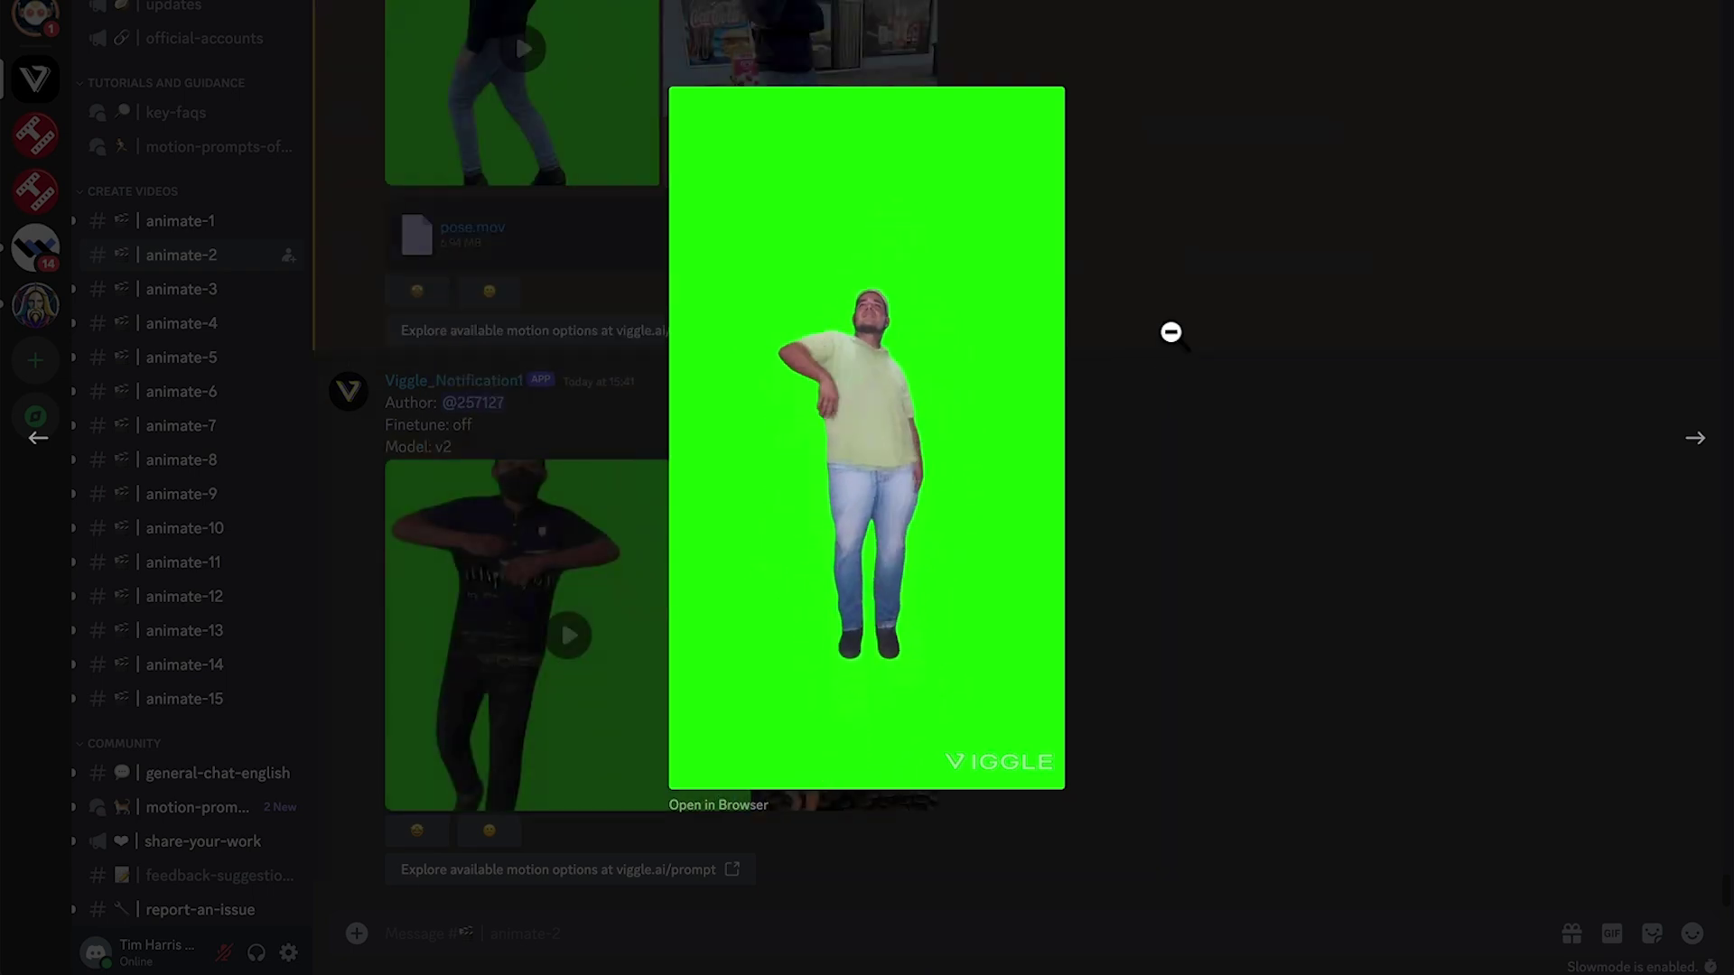
{"action": "left_click", "coordinate": [1269, 303]}
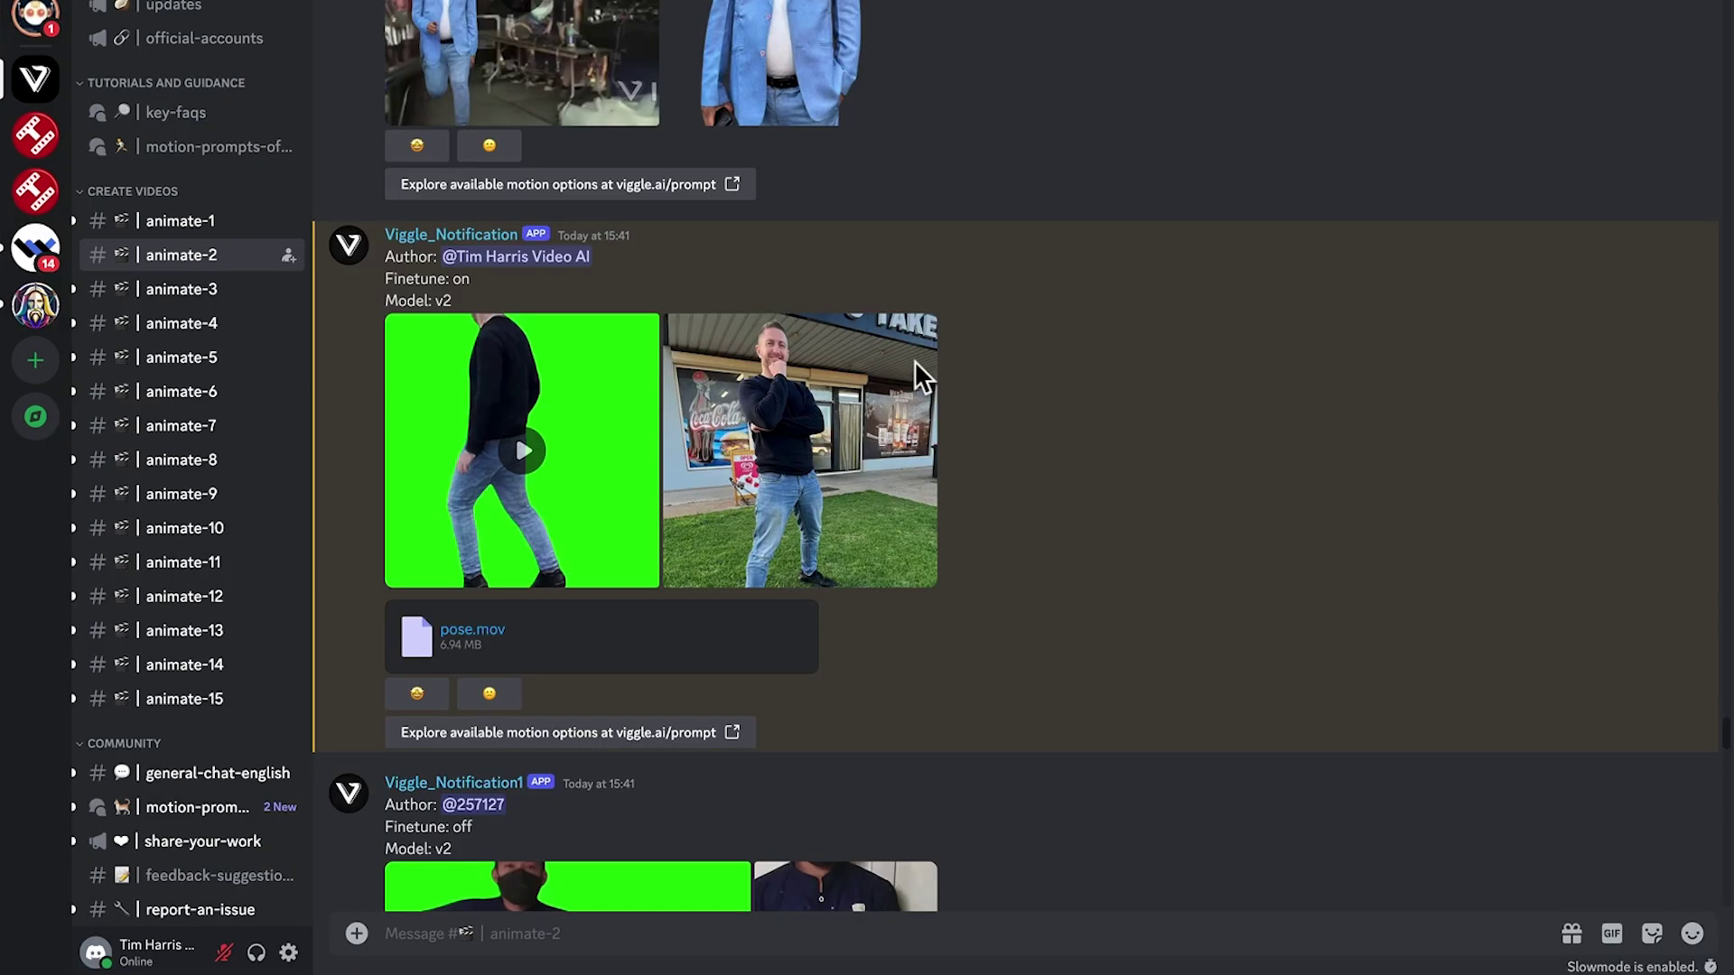
- Play the green-screen pose result enlarged
{"action": "left_click", "coordinate": [513, 453]}
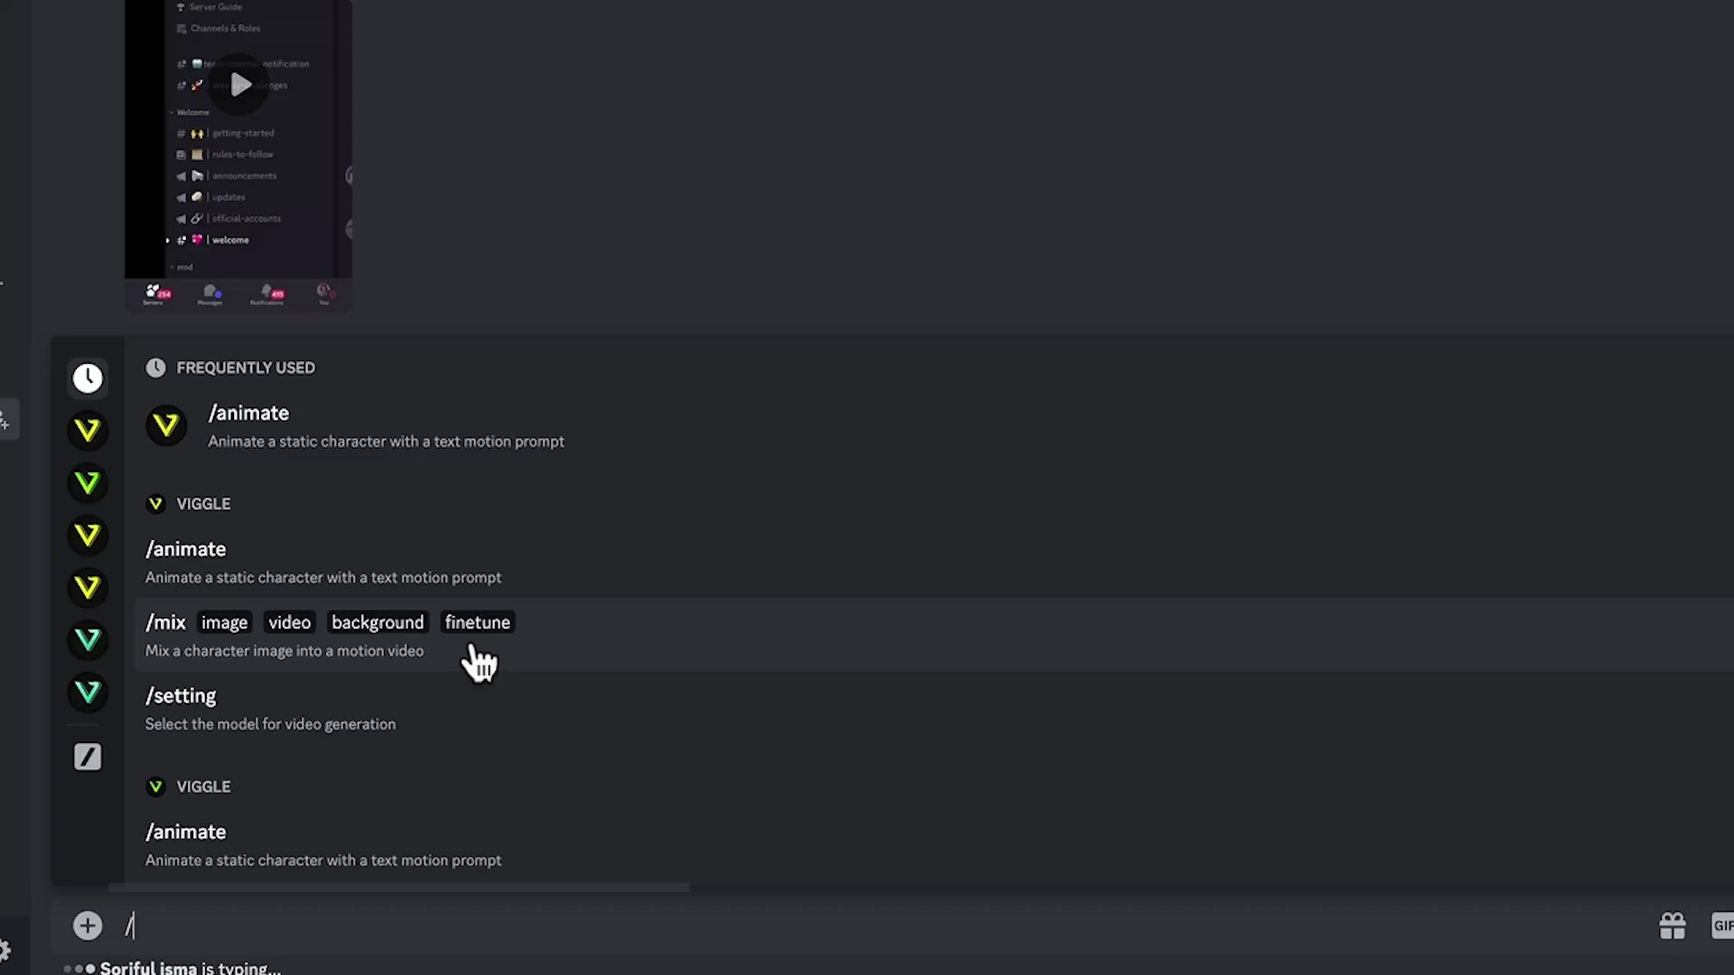
- Start an /animate command and attach IMG_2195.JPG from Downloads as the character image
{"action": "left_click", "coordinate": [348, 578]}
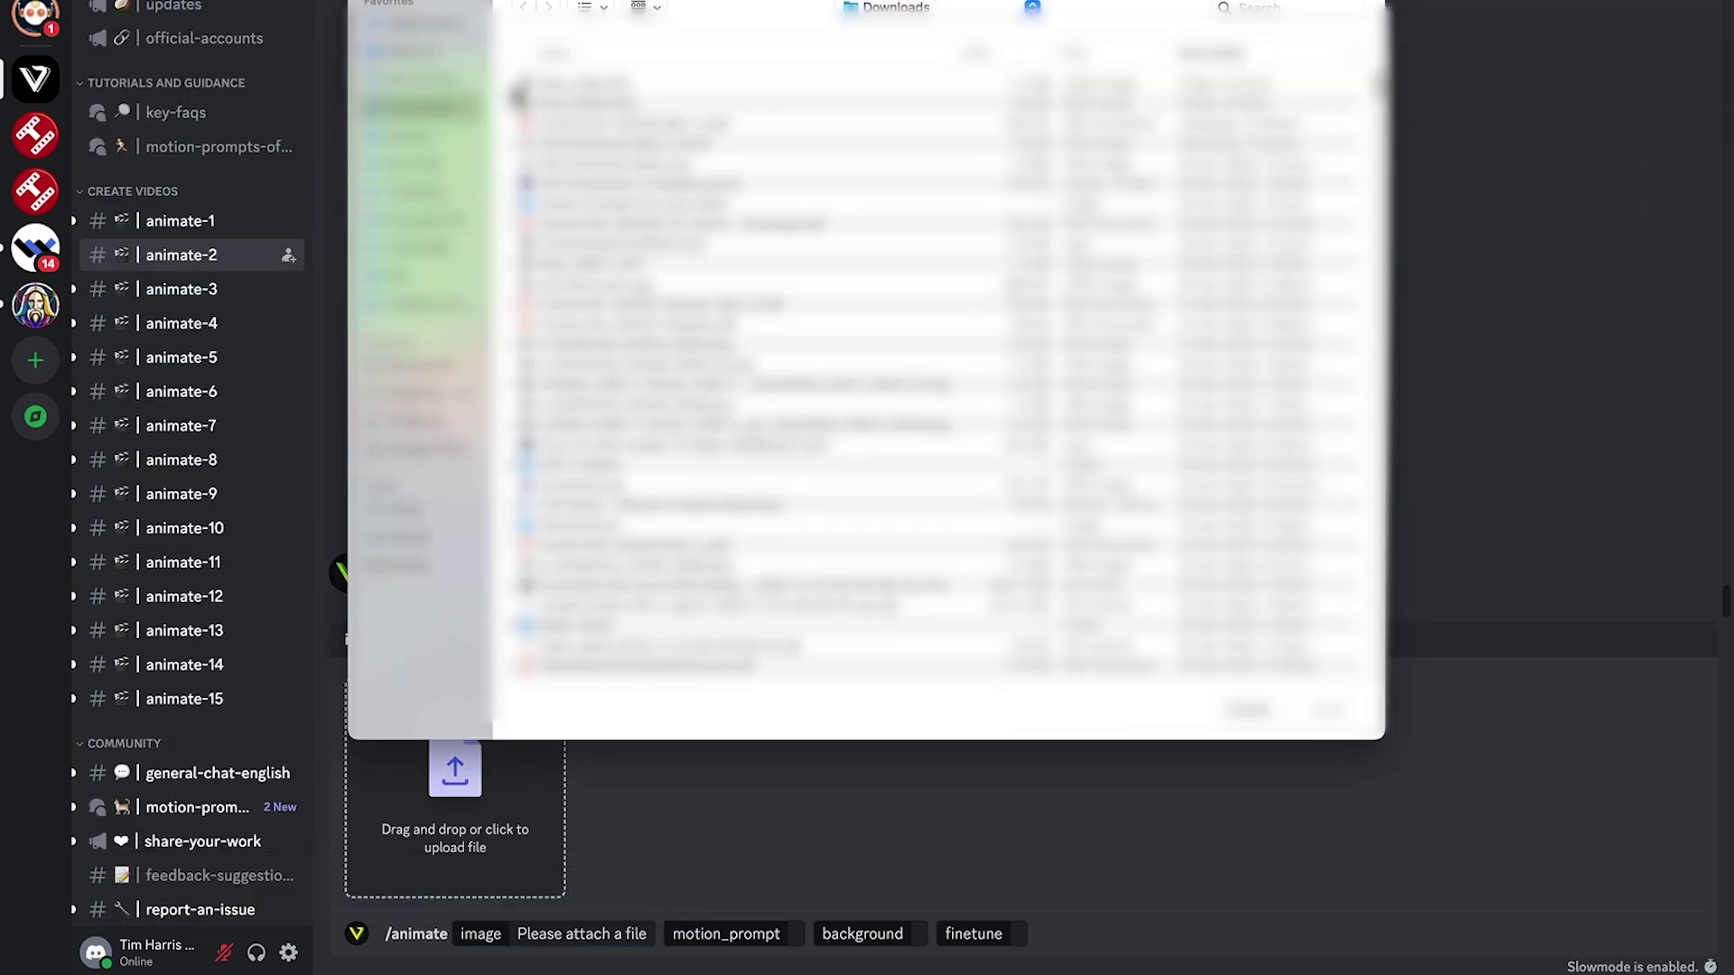
{"action": "left_click", "coordinate": [522, 85]}
{"action": "key", "text": "space"}
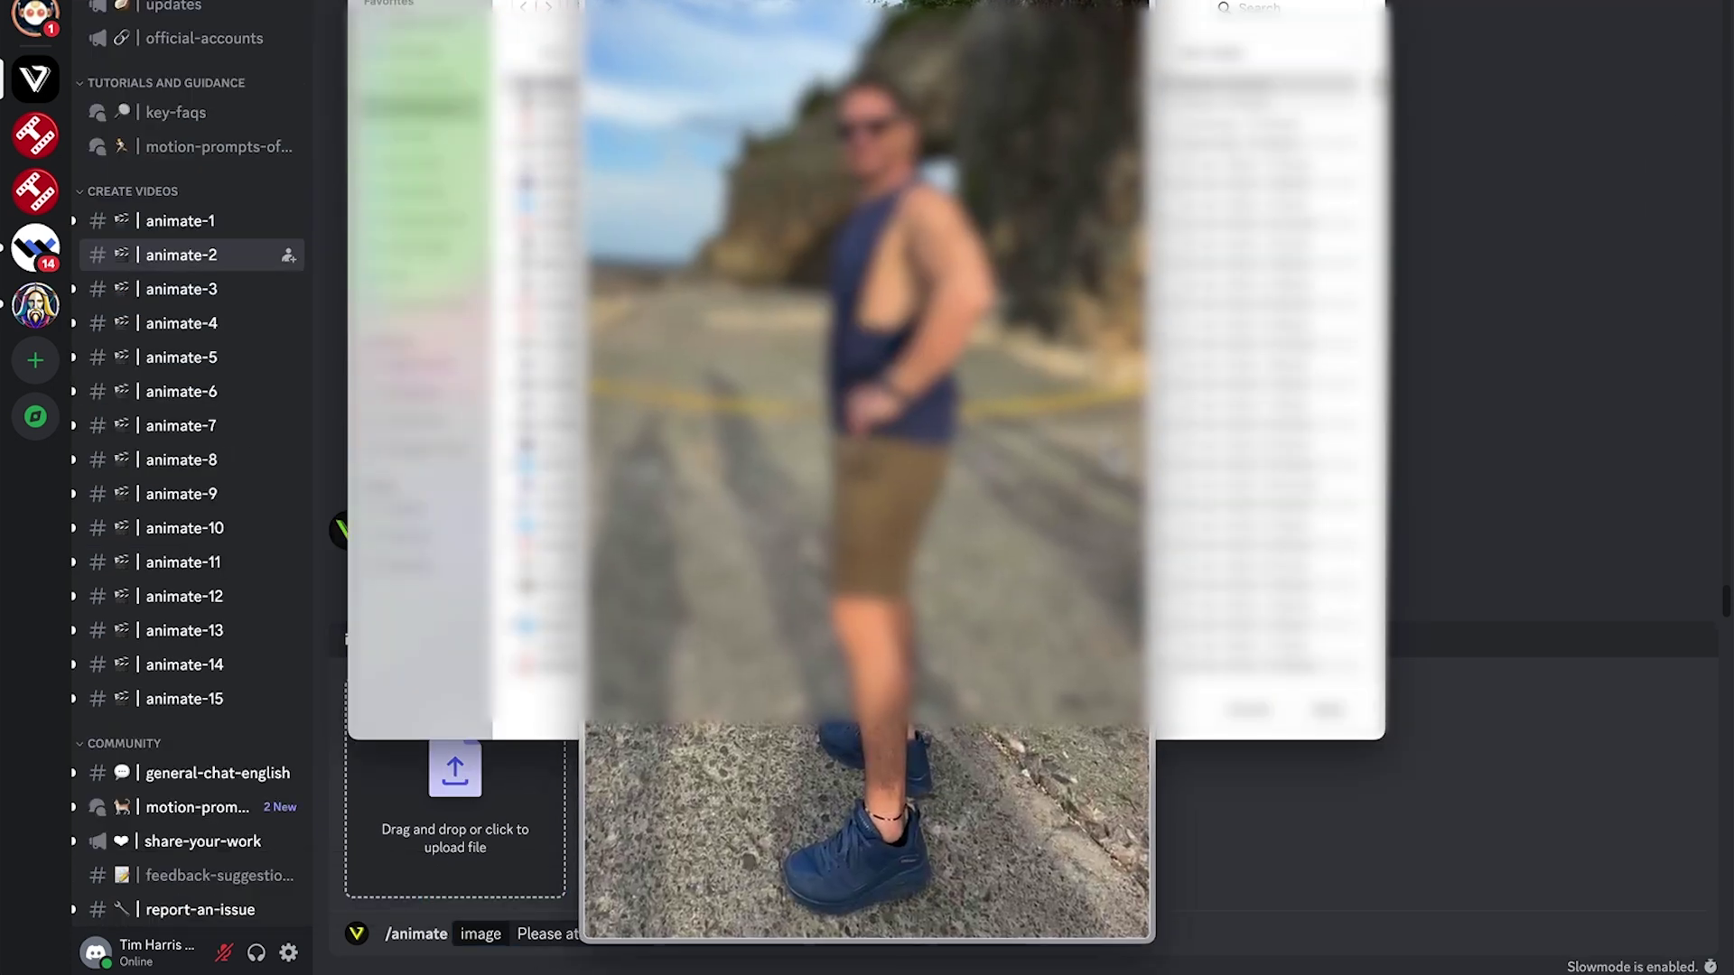
{"action": "key", "text": "space"}
{"action": "left_click", "coordinate": [1329, 710]}
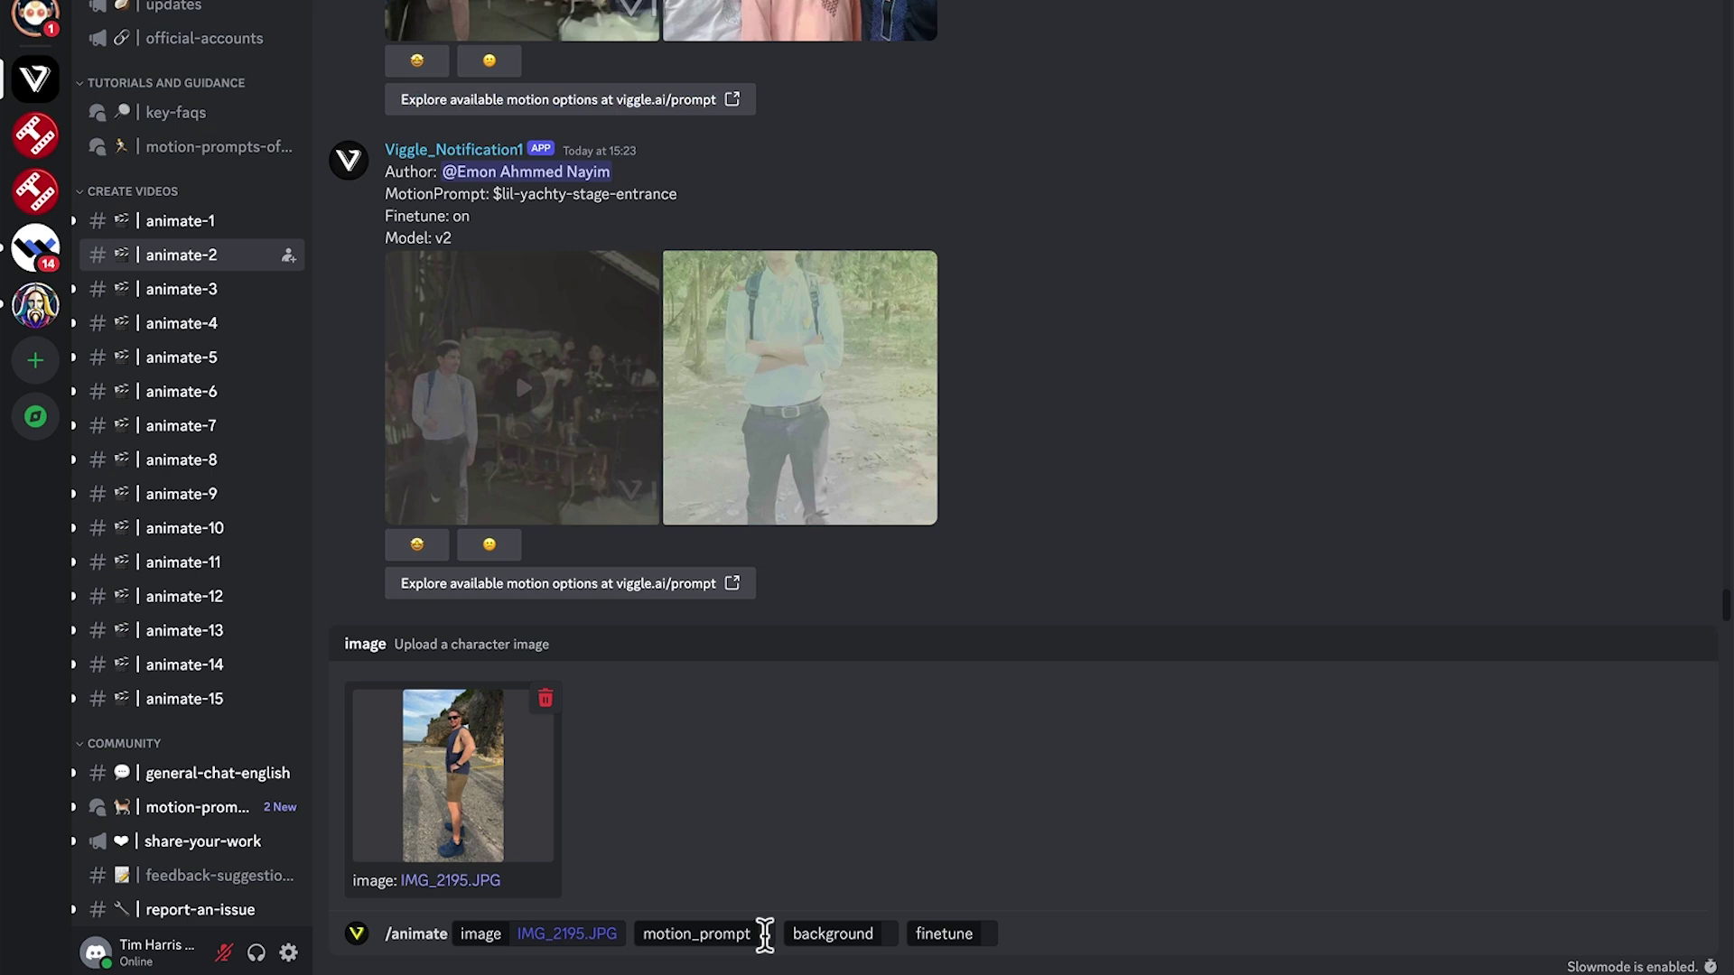
- Set motion prompt 'walking', White background and finetune On, then send the request
{"action": "left_click", "coordinate": [768, 933]}
{"action": "type", "text": "walking"}
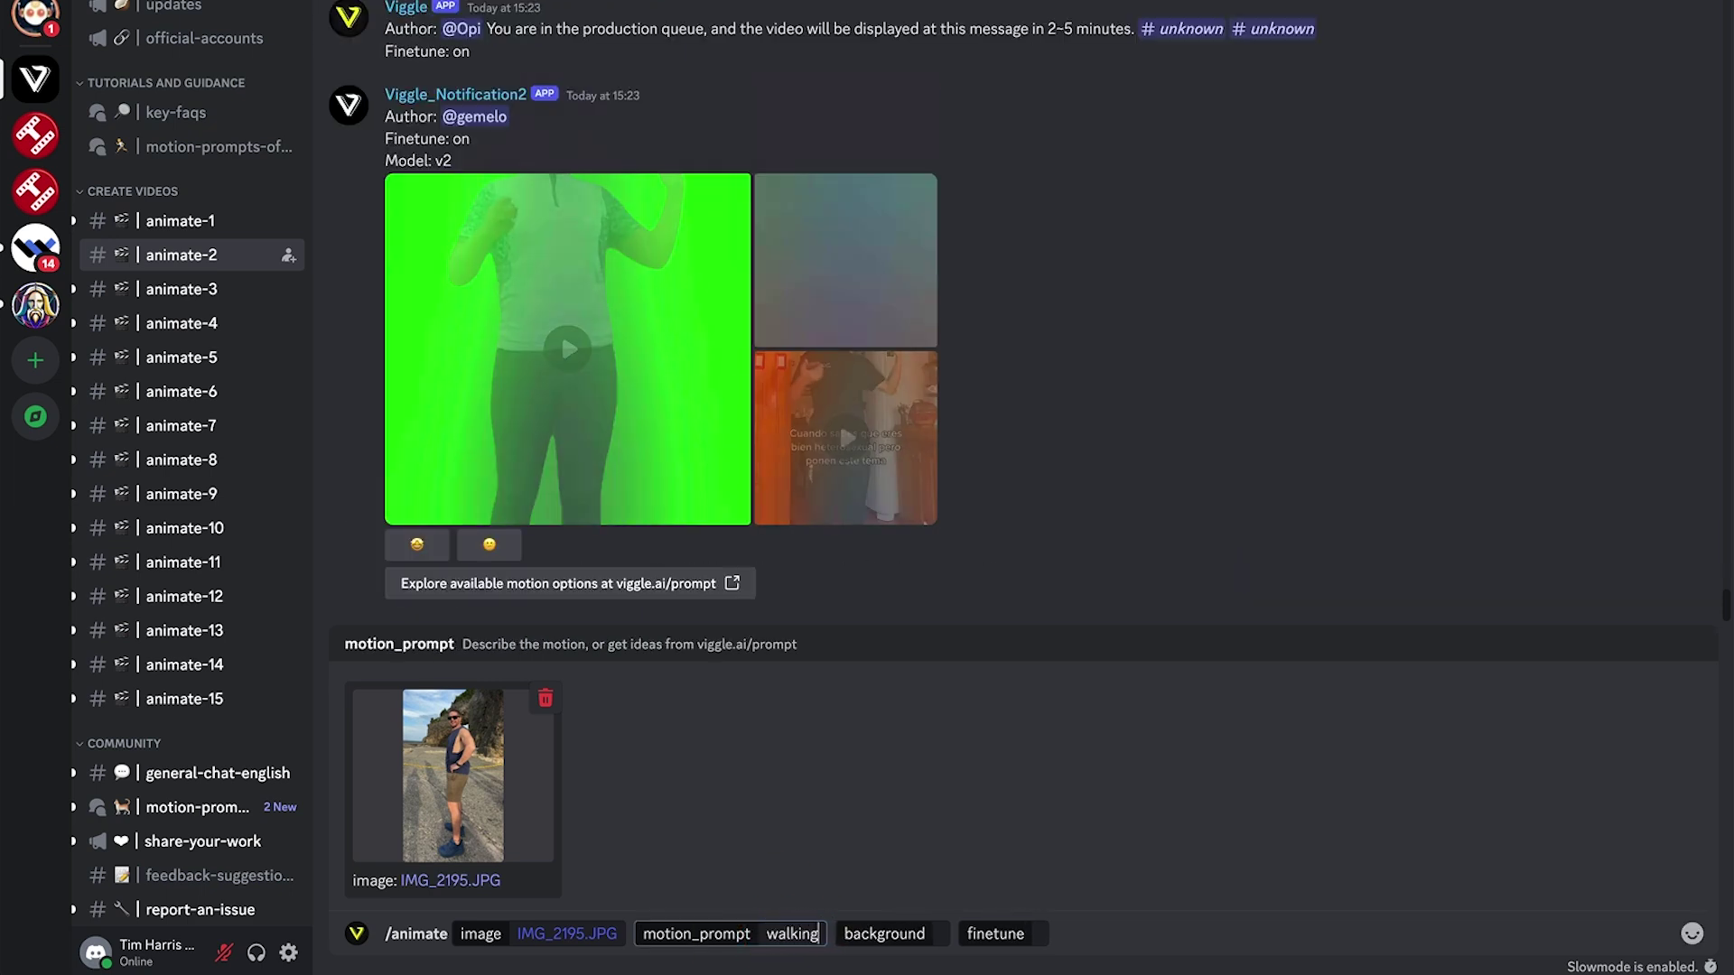
{"action": "left_click", "coordinate": [933, 933]}
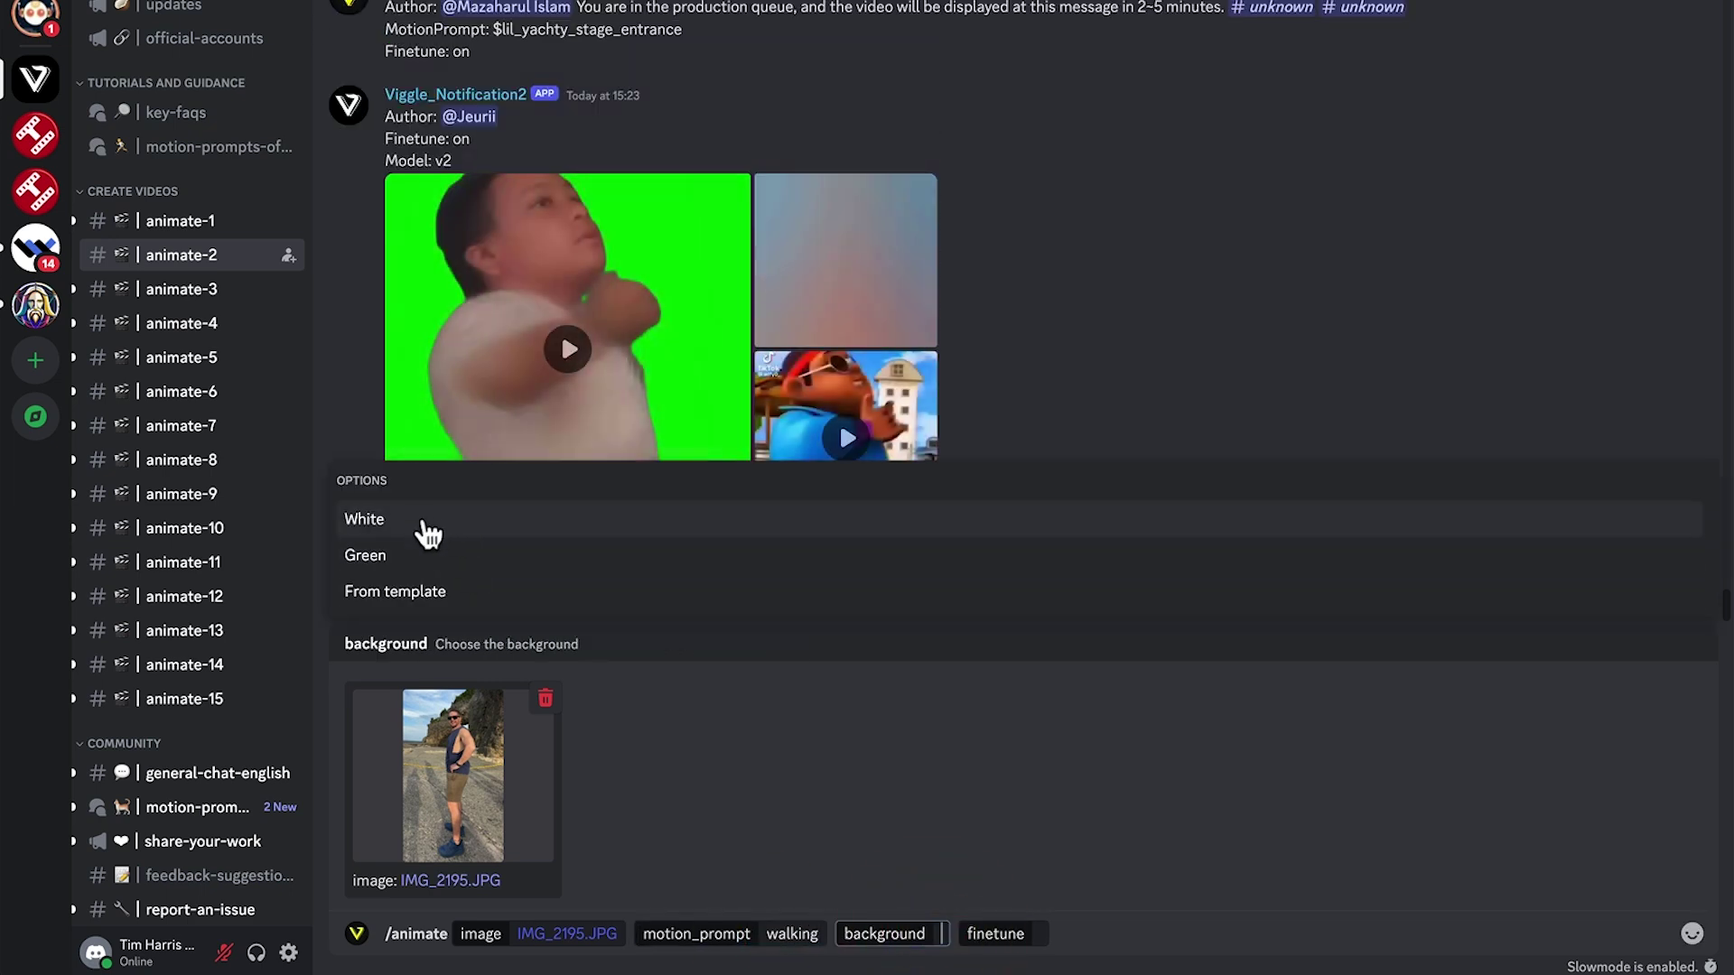
{"action": "left_click", "coordinate": [422, 520]}
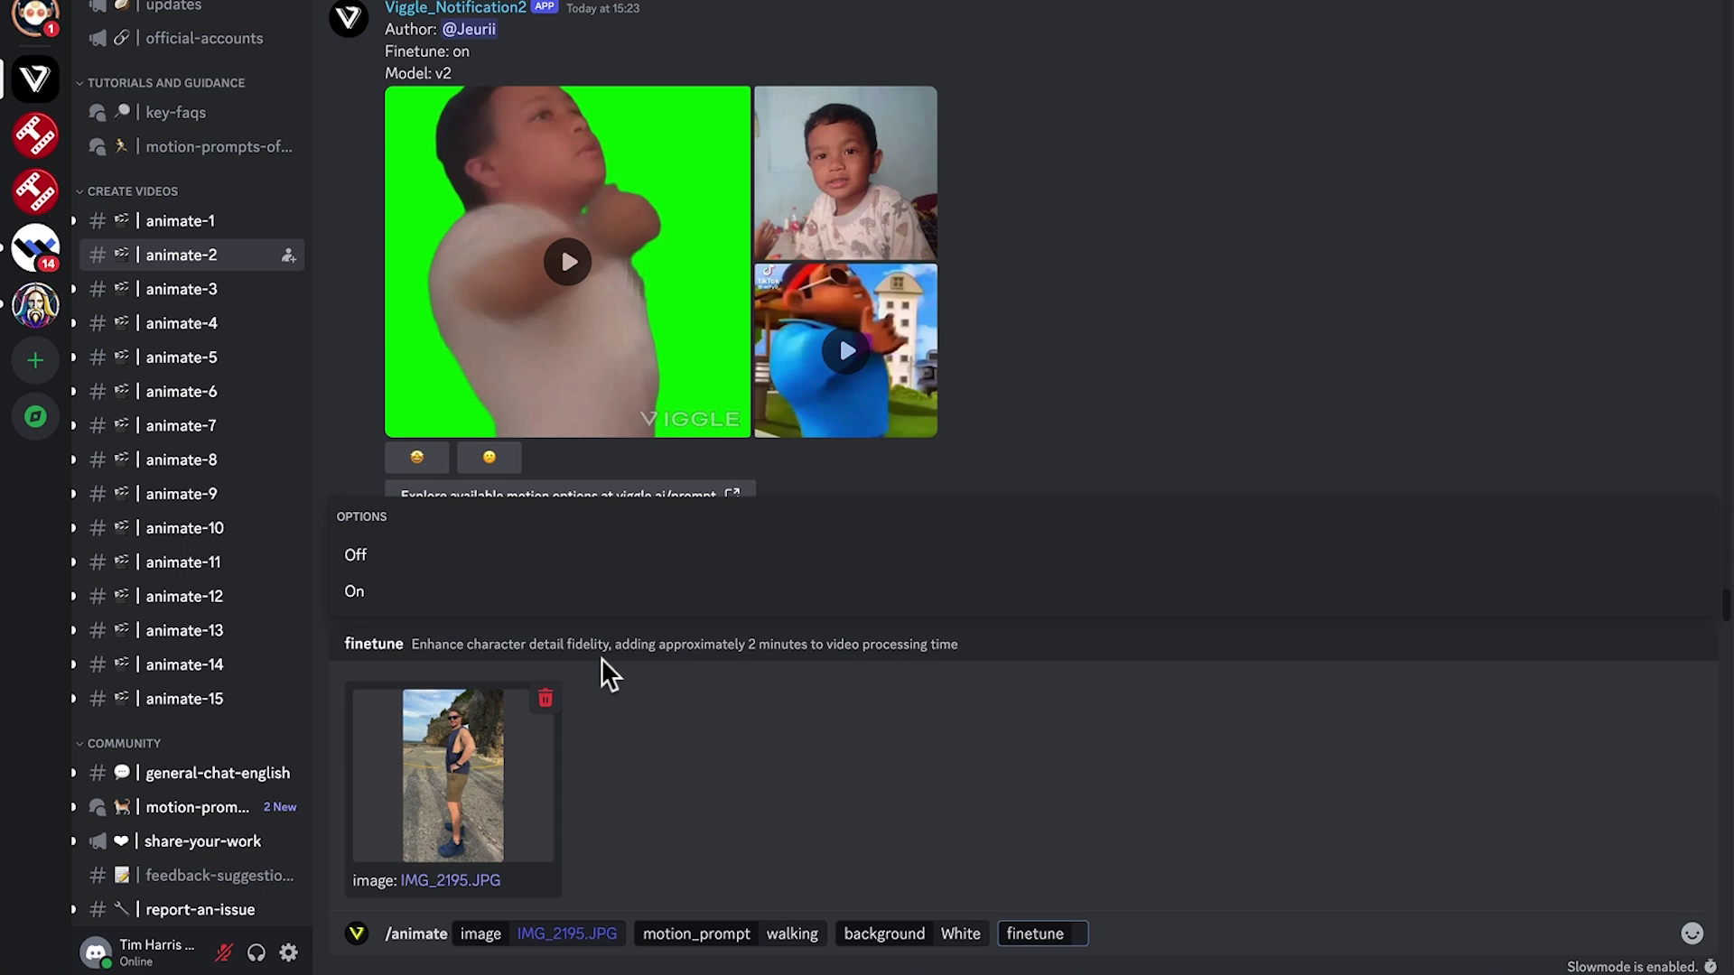
{"action": "left_click", "coordinate": [592, 599]}
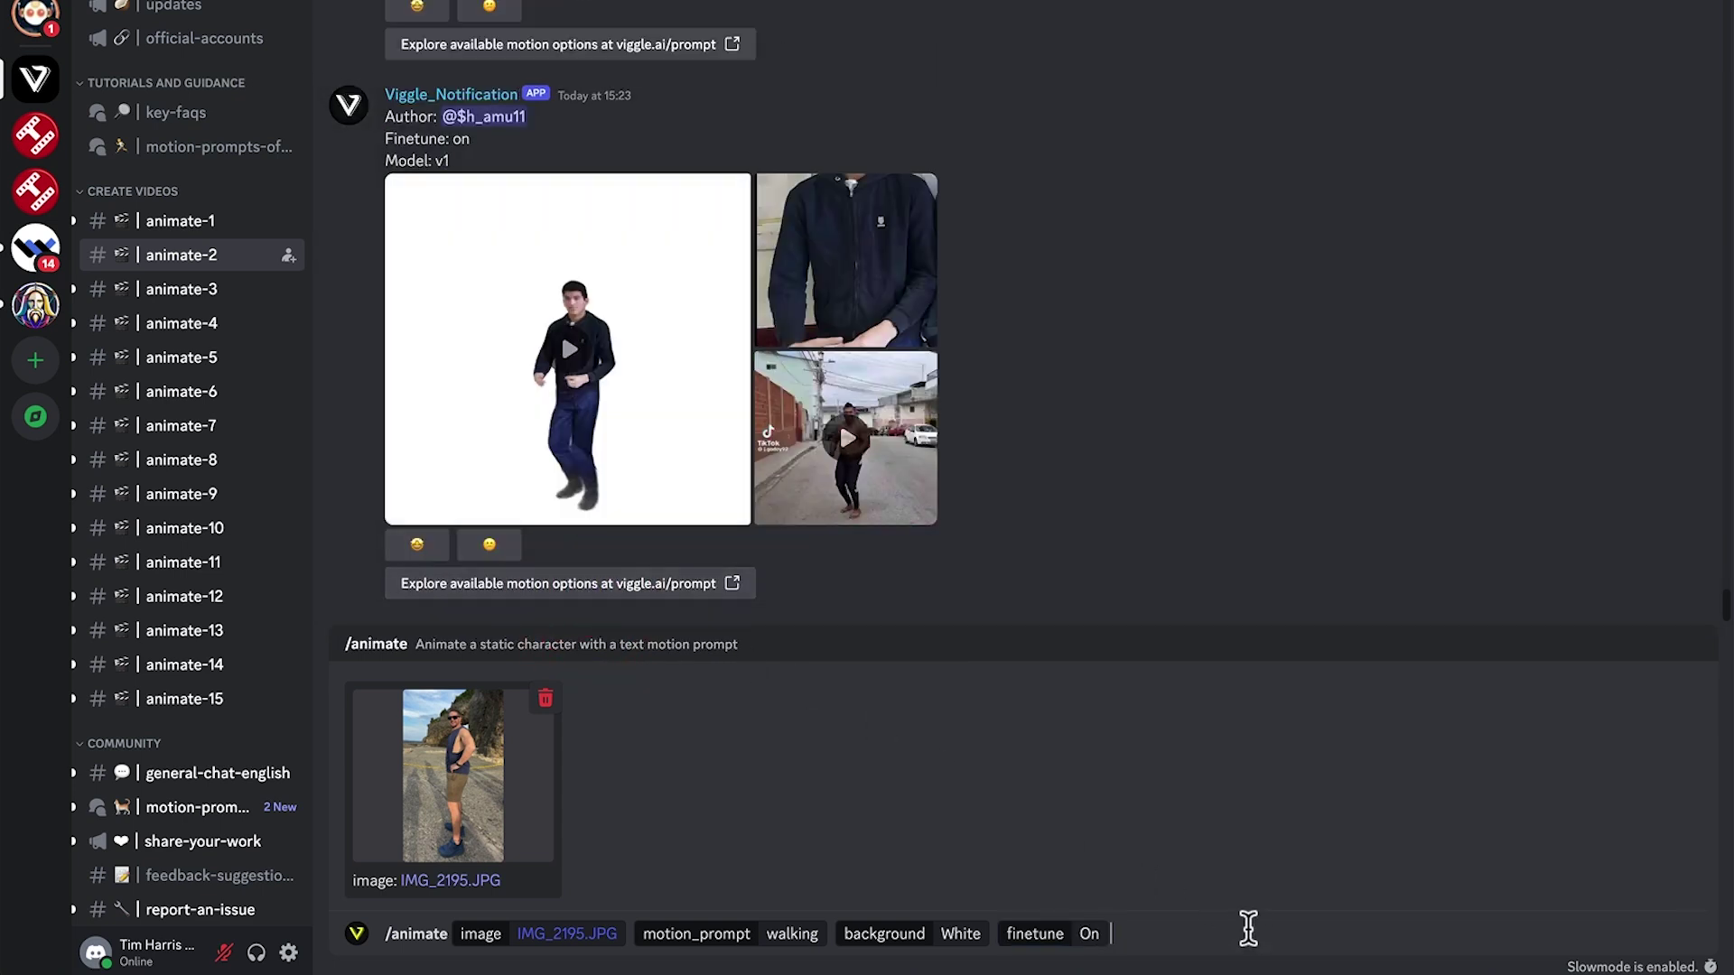
{"action": "key", "text": "Return"}
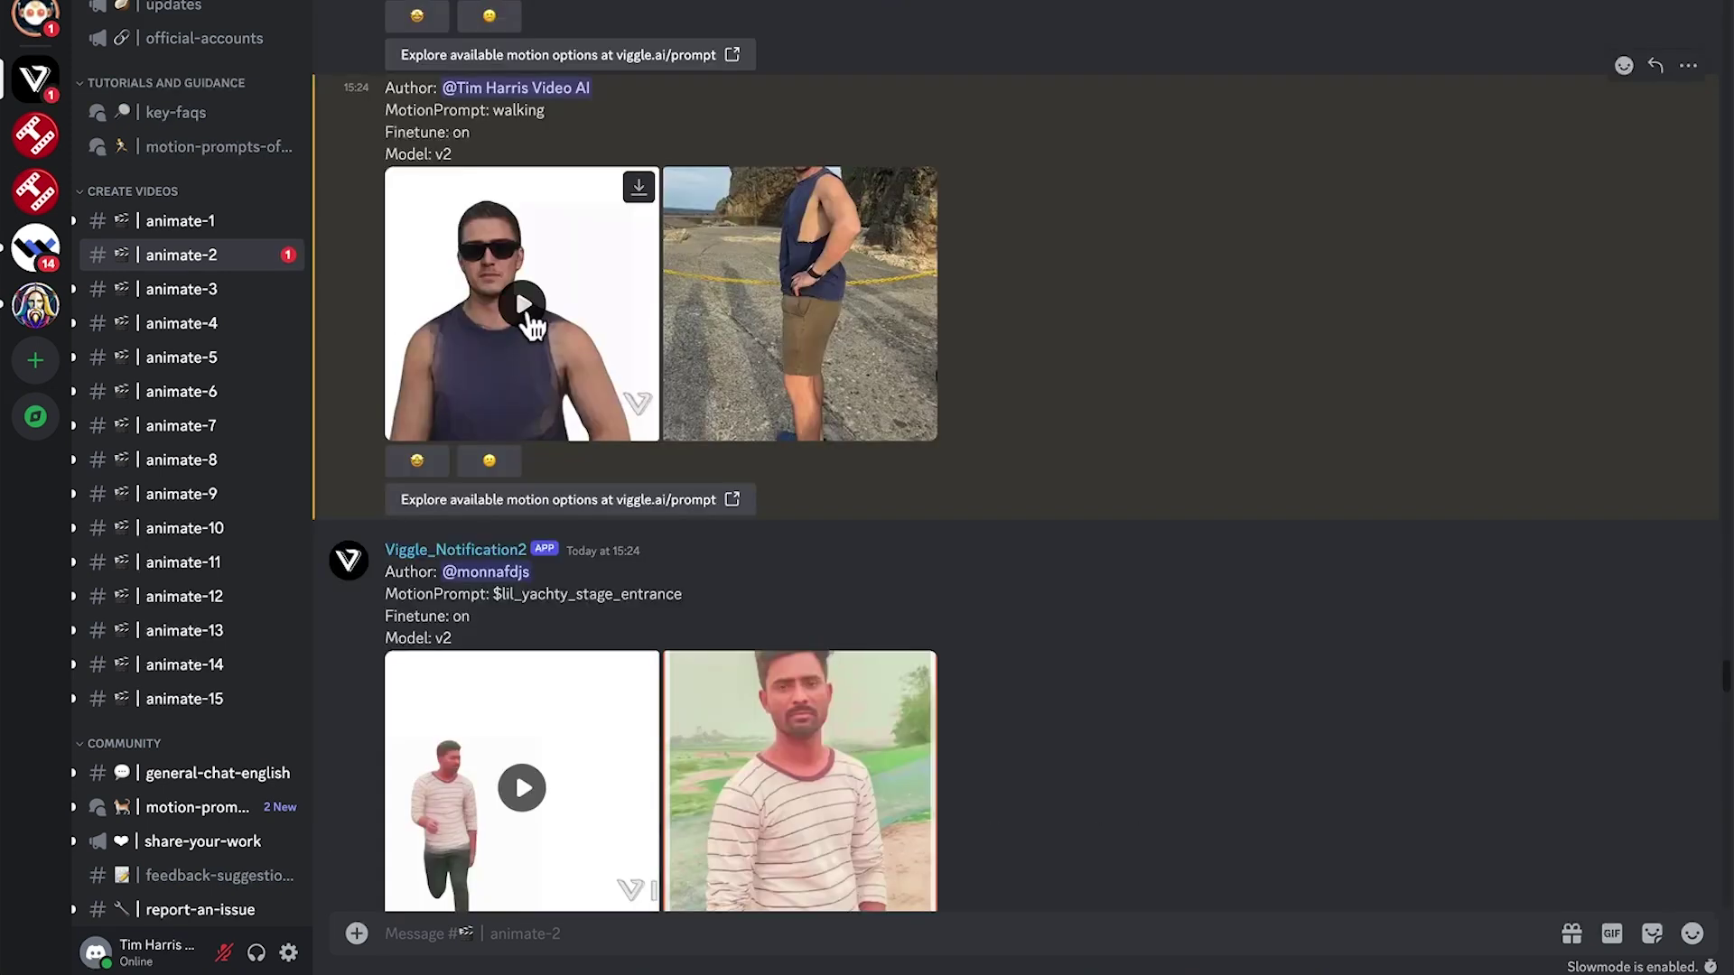
- Watch the white-background walking result in the media viewer, then close it
{"action": "left_click", "coordinate": [527, 307]}
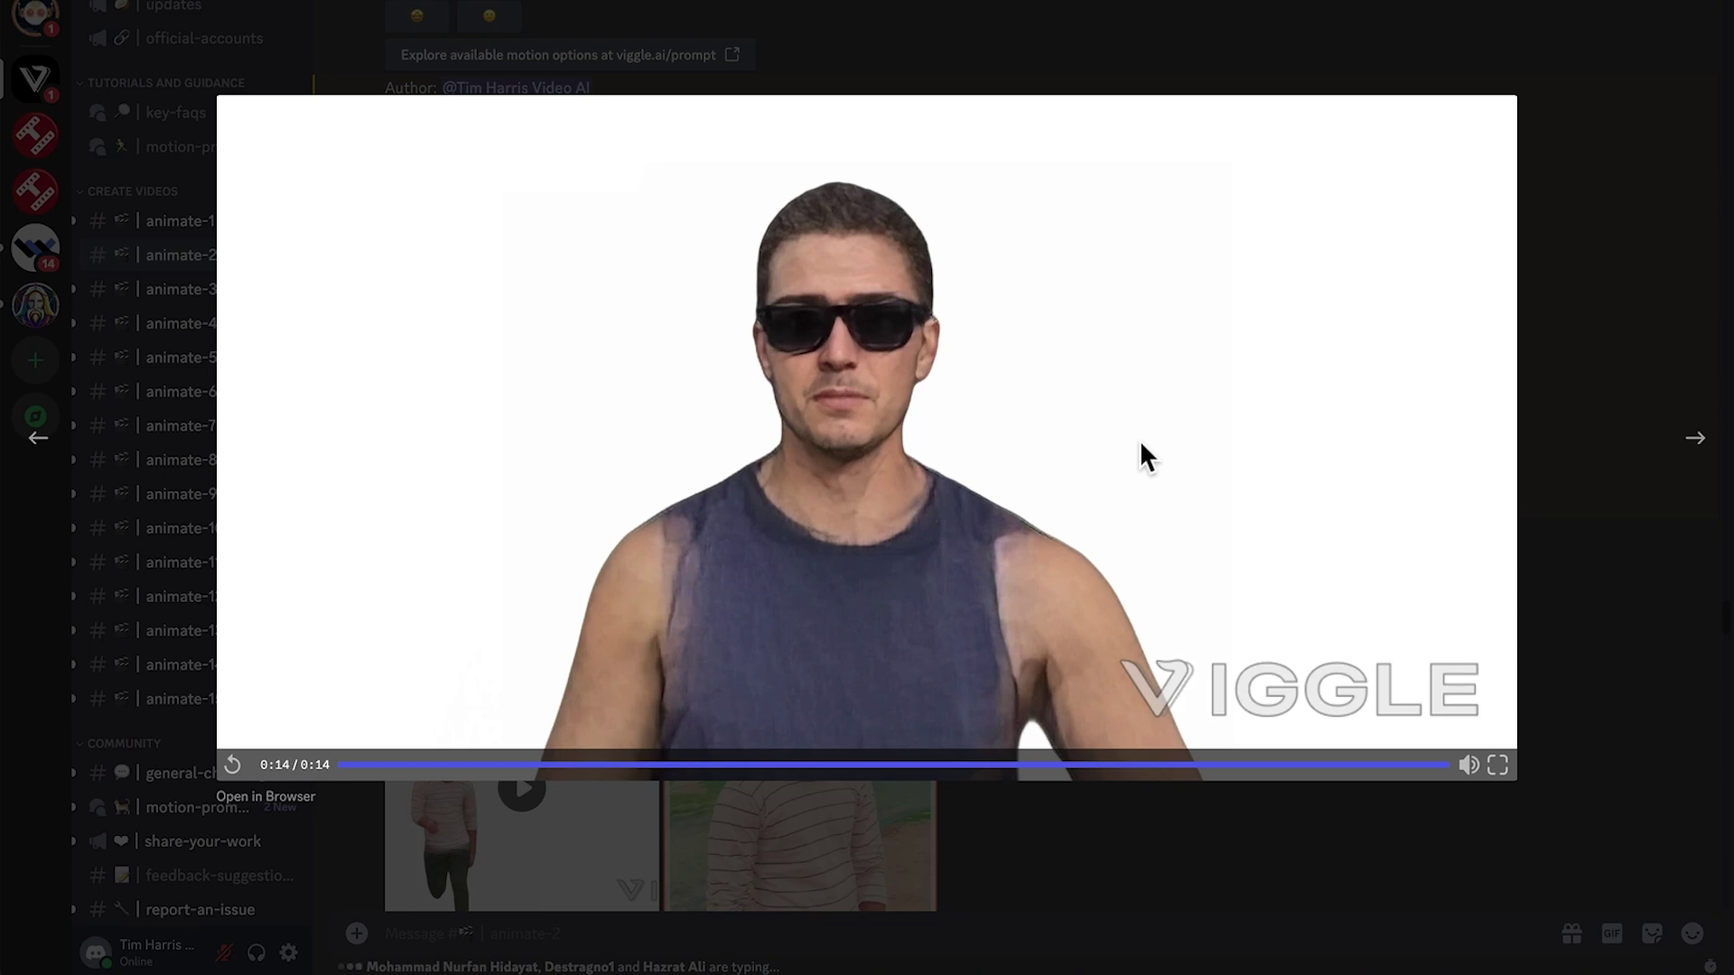
{"action": "key", "text": "Escape"}
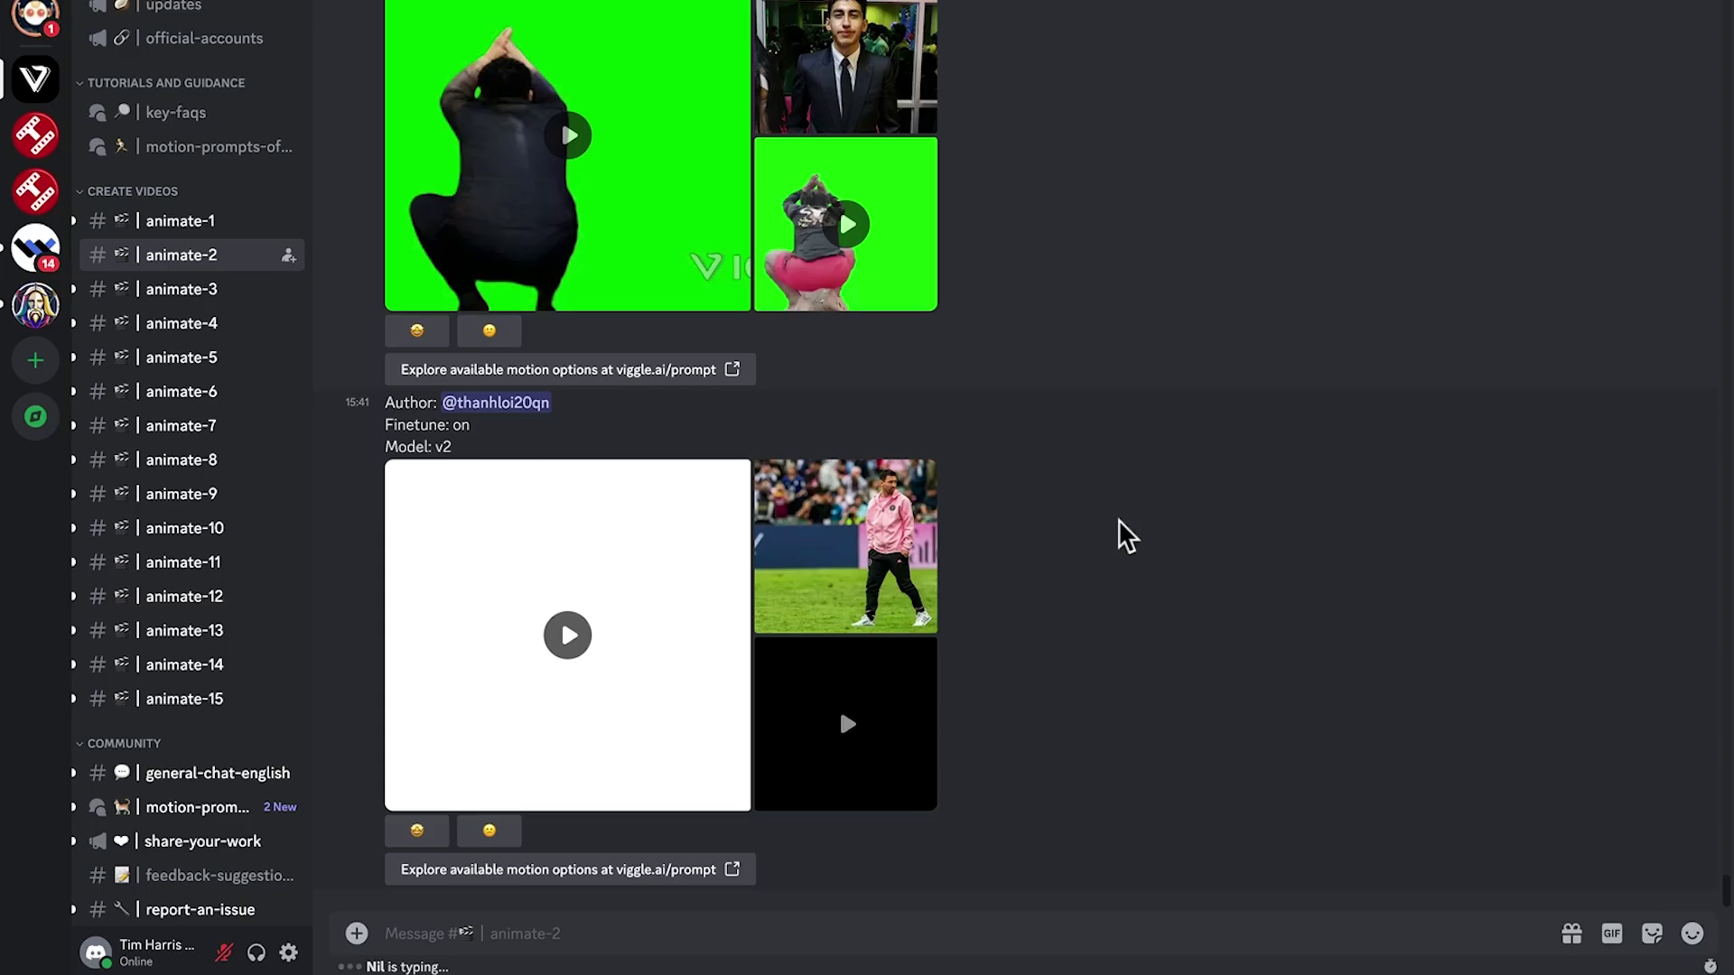
{"action": "scroll", "coordinate": [1188, 524], "scroll_direction": "up", "scroll_amount": 5}
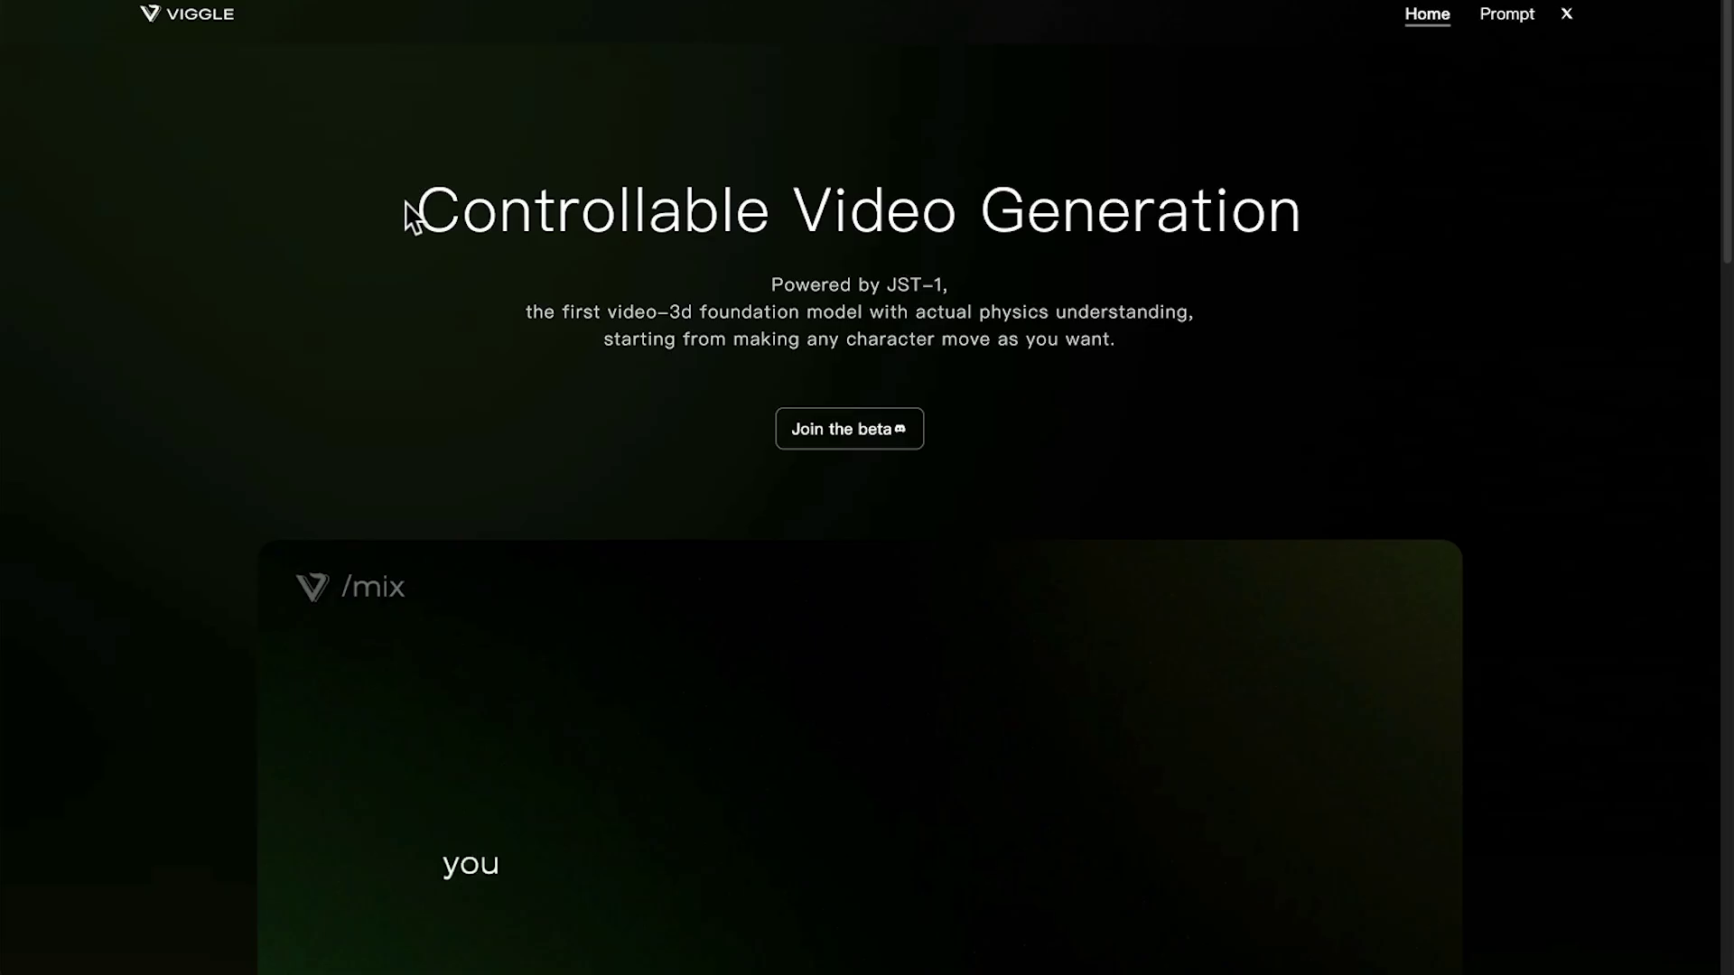
- Select and deselect the Controllable Video Generation title, then scroll to How does Viggle work
{"action": "left_click_drag", "start_coordinate": [407, 213], "coordinate": [1332, 229]}
{"action": "left_click", "coordinate": [1331, 230]}
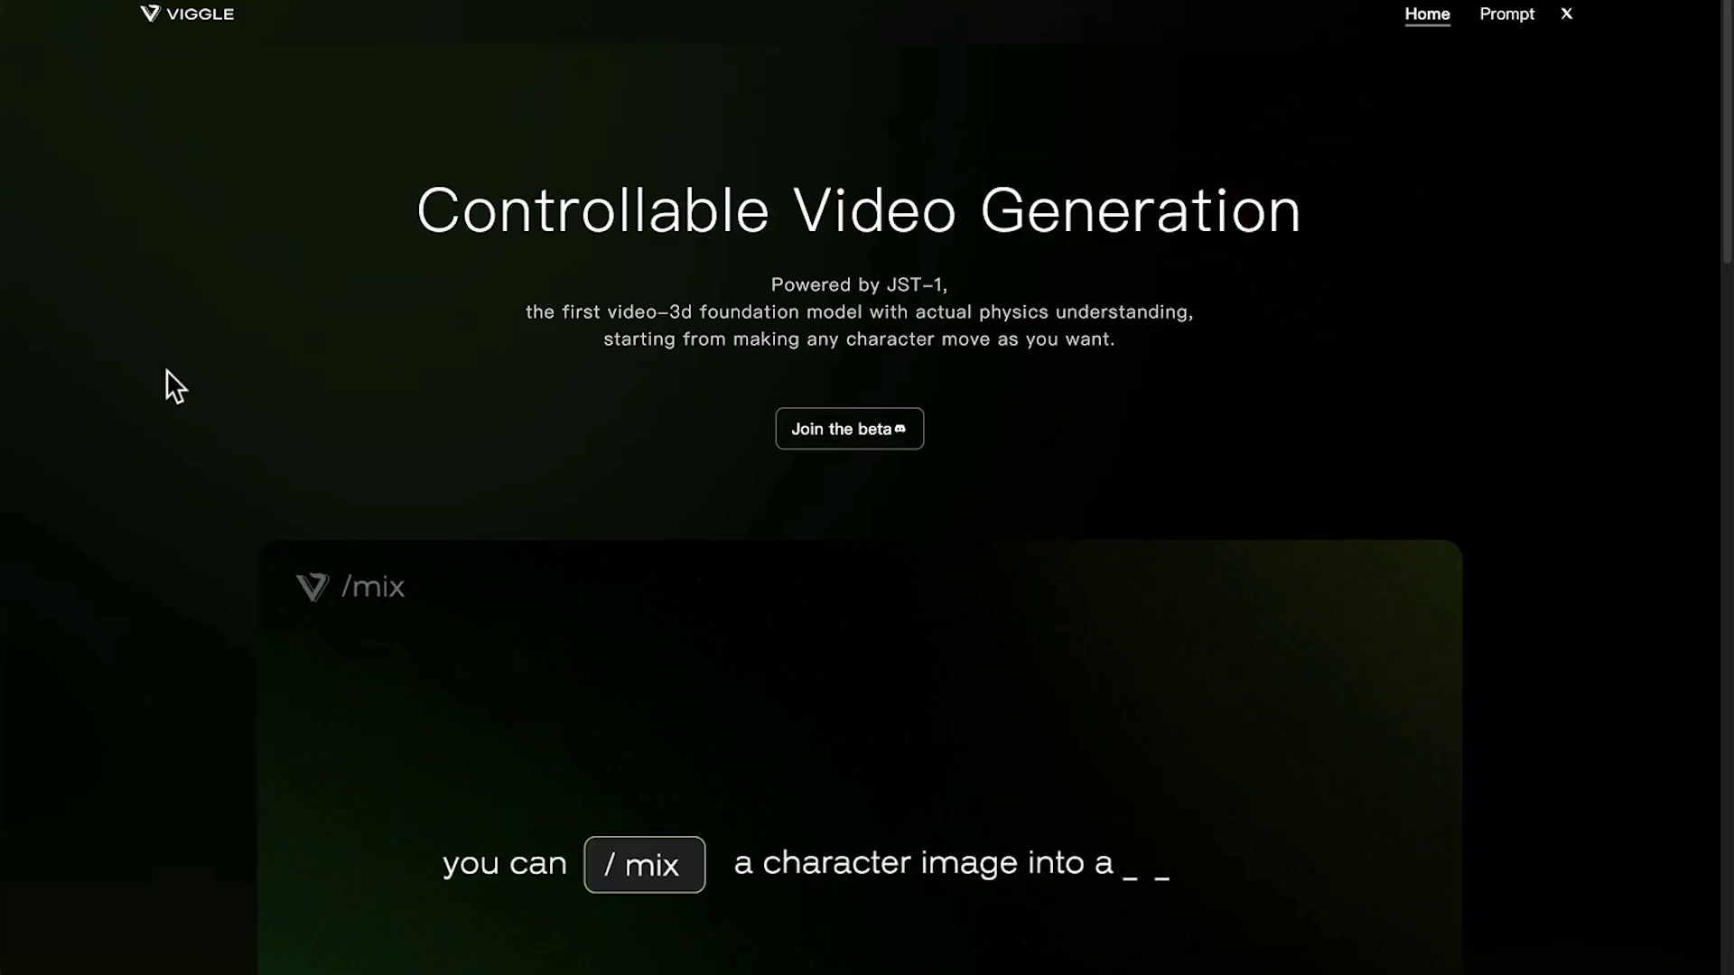
{"action": "scroll", "coordinate": [166, 371], "scroll_direction": "down", "scroll_amount": 10}
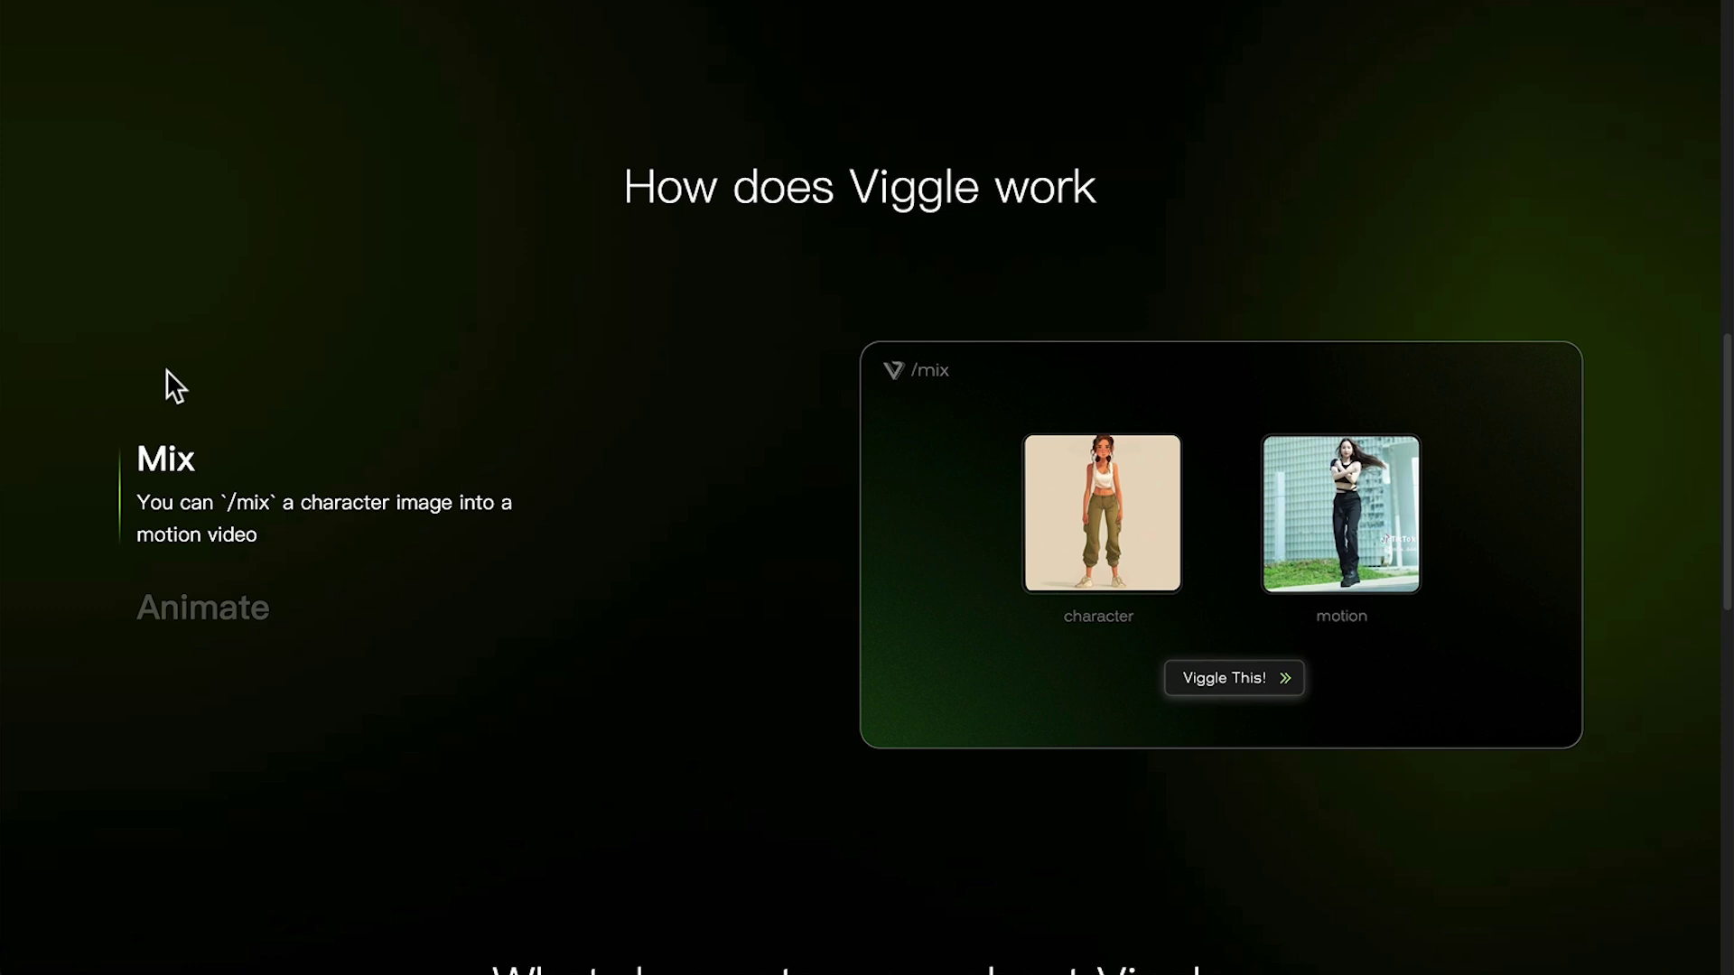